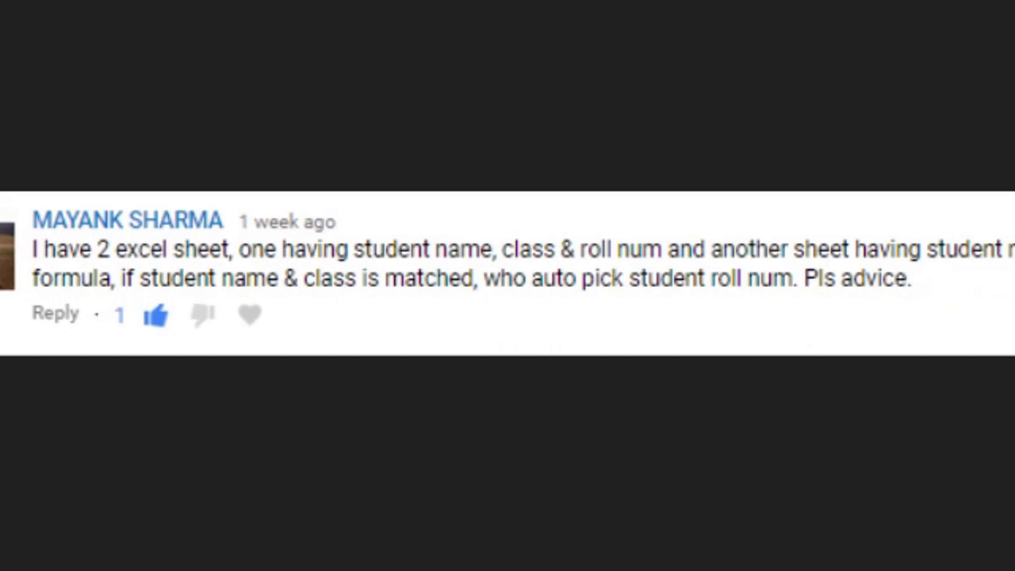
Review the Student Name, Class and Roll Num columns on the Vlookup workbook's Database sheet, then open Sheet2
click(670, 560)
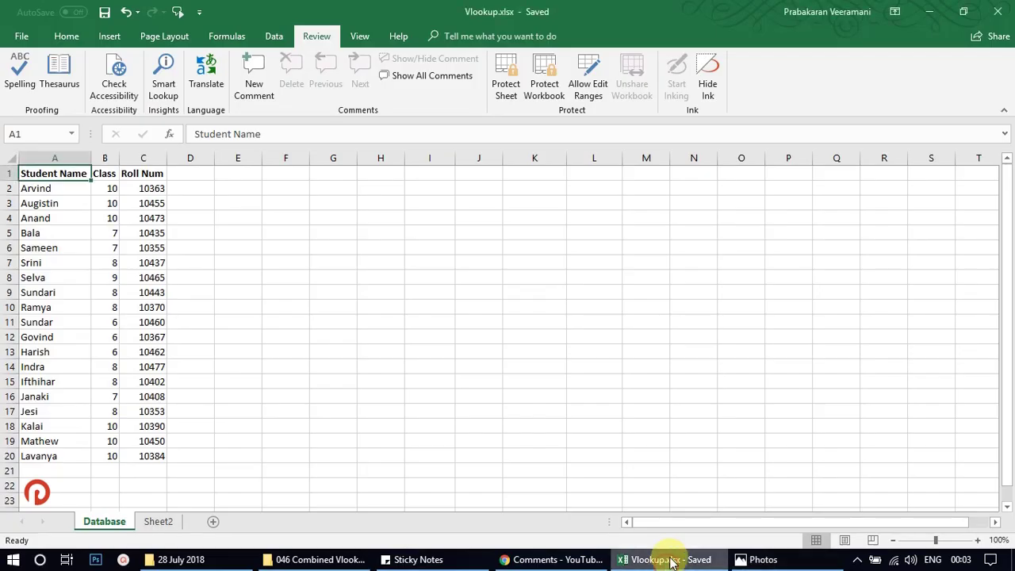
mouse_move(24, 173)
mouse_down()
mouse_move(183, 192)
mouse_move(146, 469)
mouse_up()
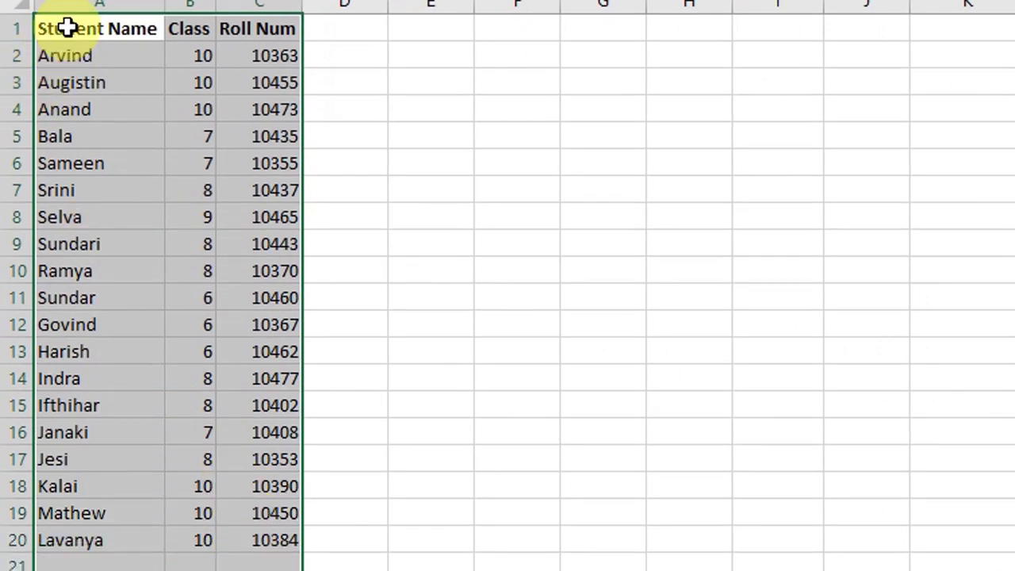
drag(68, 29, 71, 486)
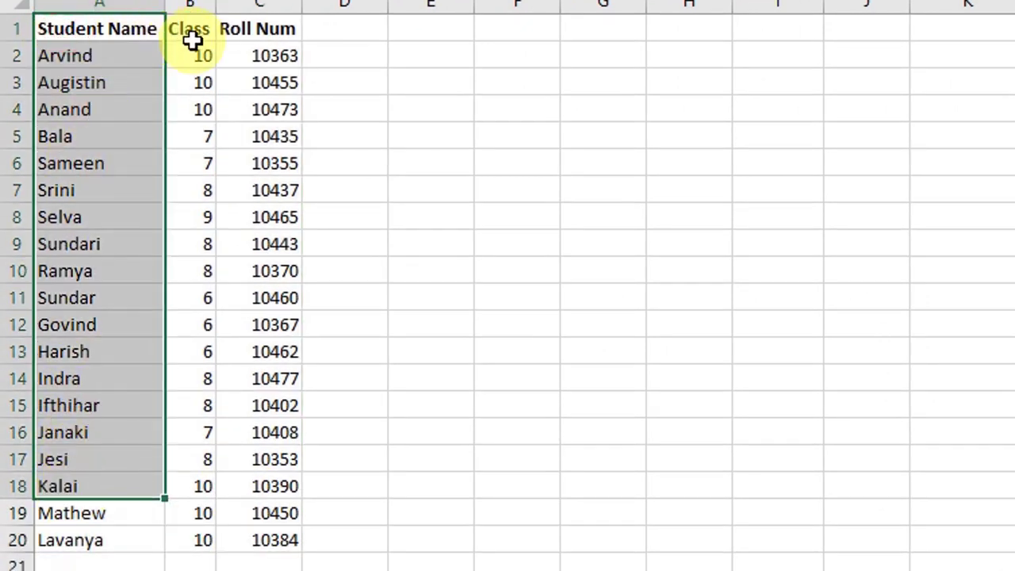
drag(193, 38, 183, 532)
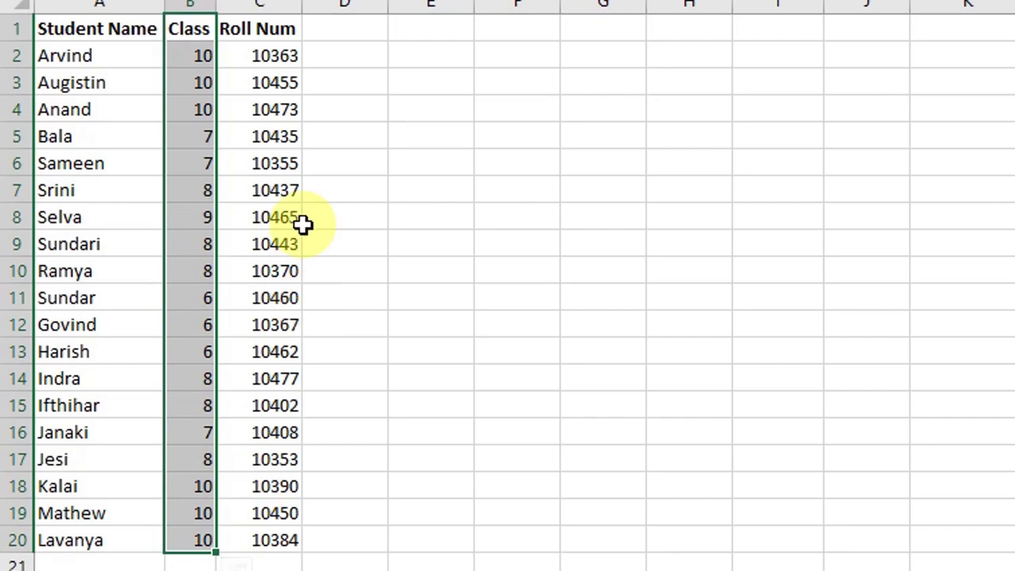
drag(272, 32, 226, 437)
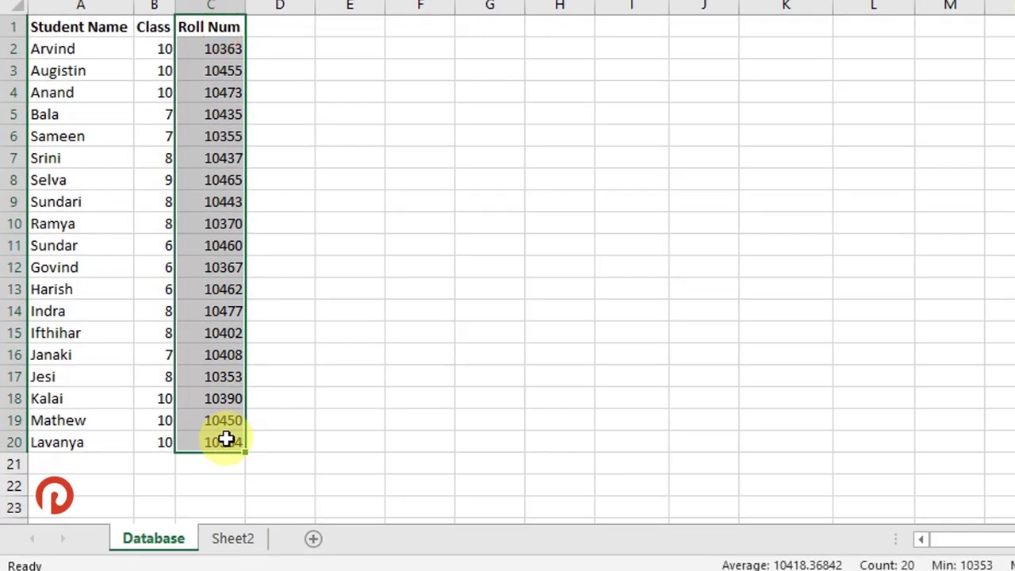
click(232, 538)
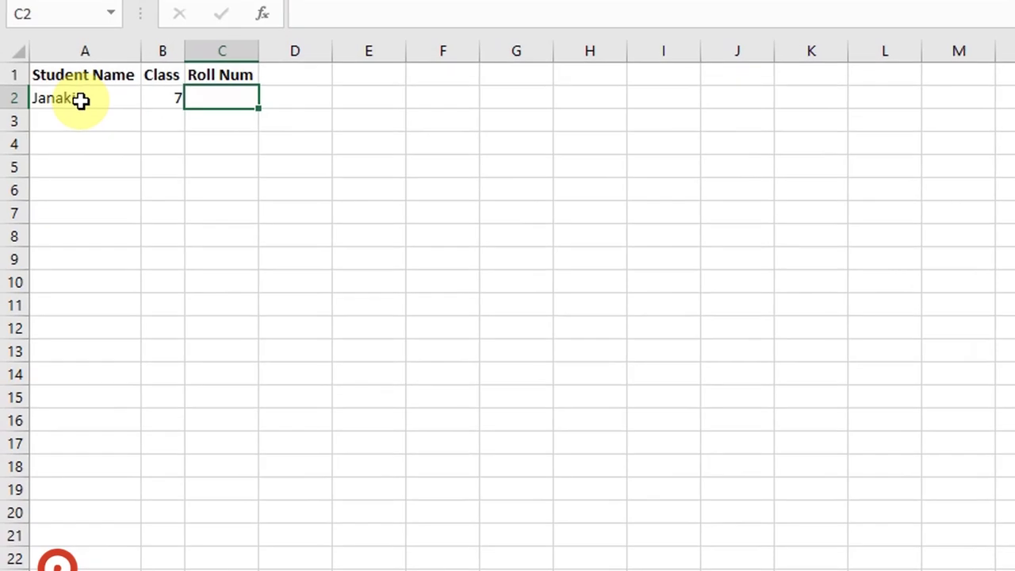
Compare Sheet2's name, class and empty Roll Num with the student's Database row 16, roll 10408
click(75, 49)
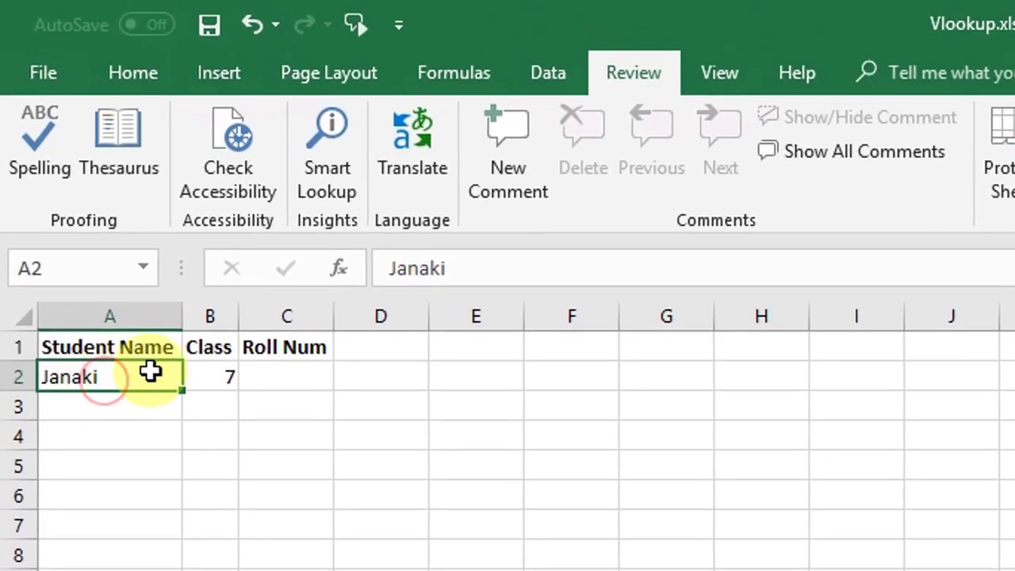
click(218, 373)
click(282, 374)
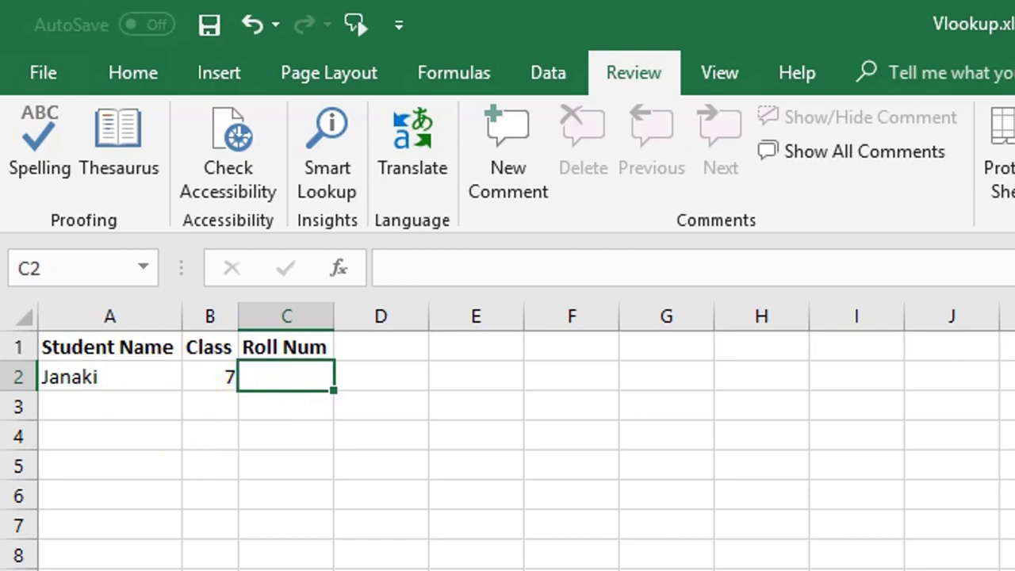
click(109, 369)
click(158, 555)
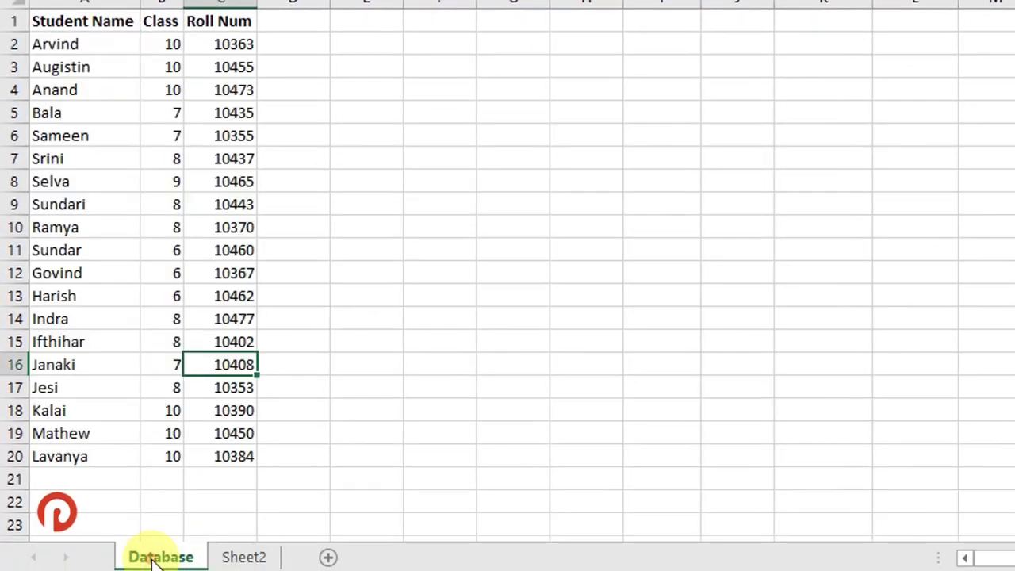
click(70, 387)
click(72, 362)
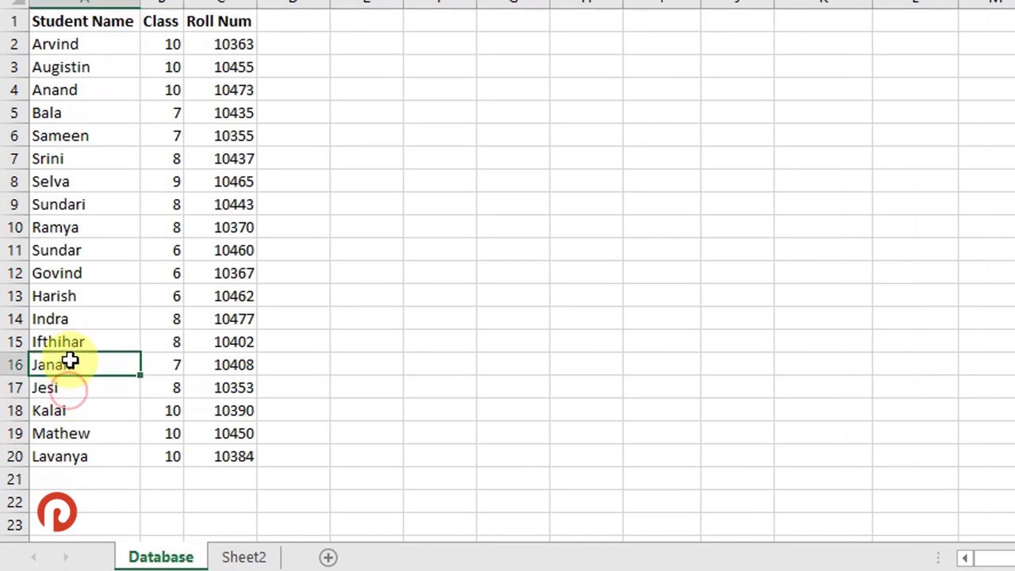
click(228, 557)
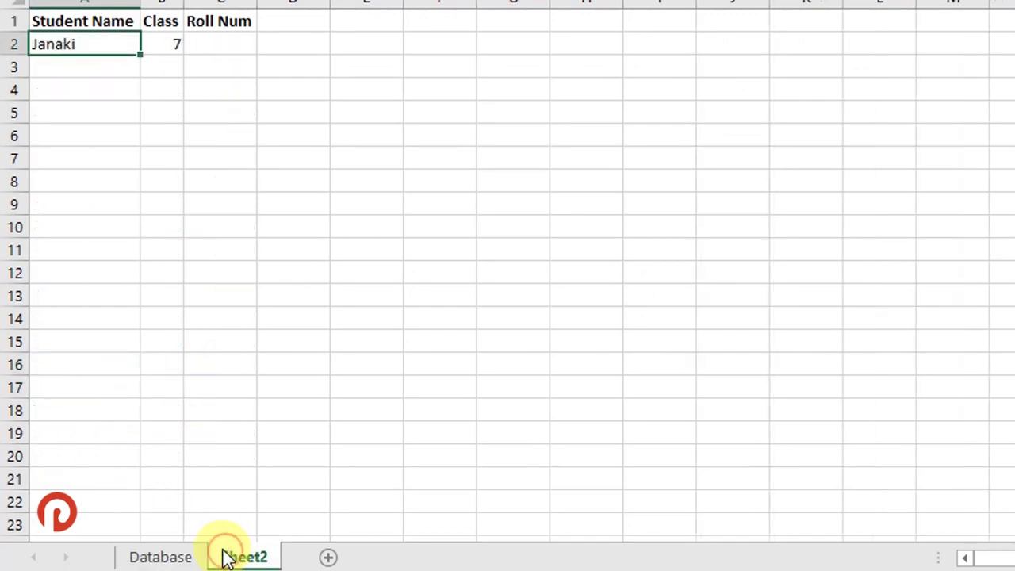
click(166, 558)
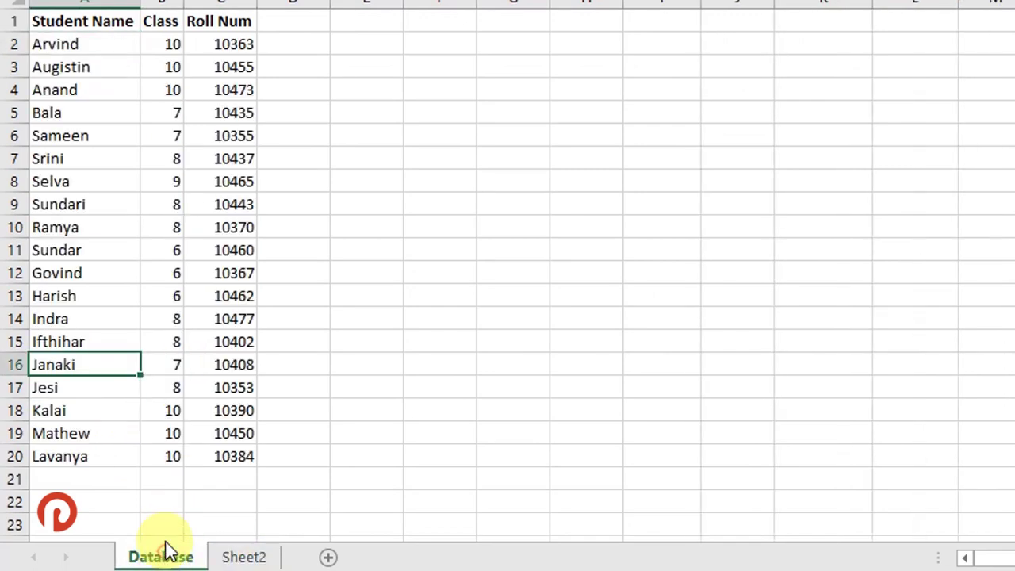
click(208, 365)
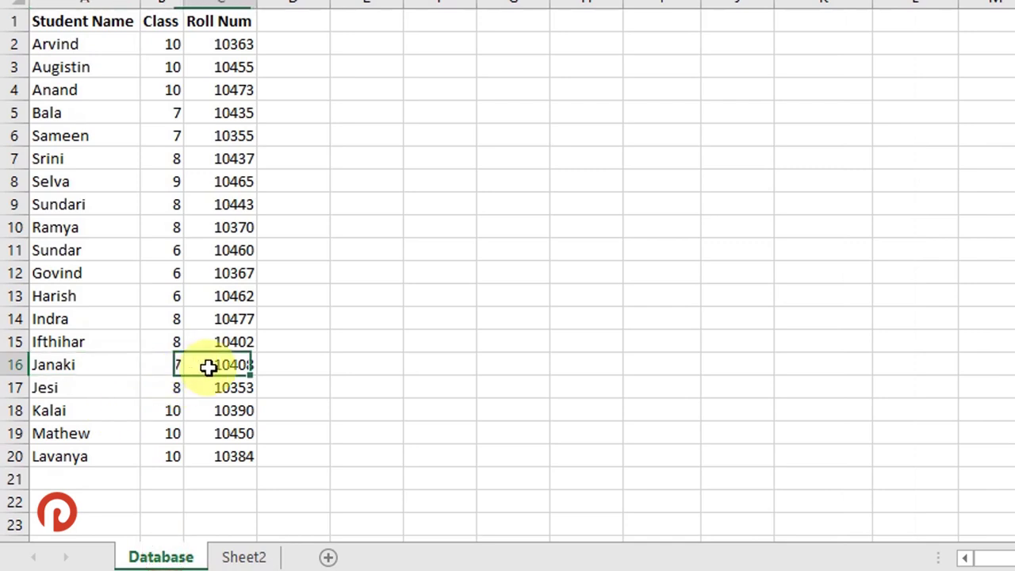
click(243, 557)
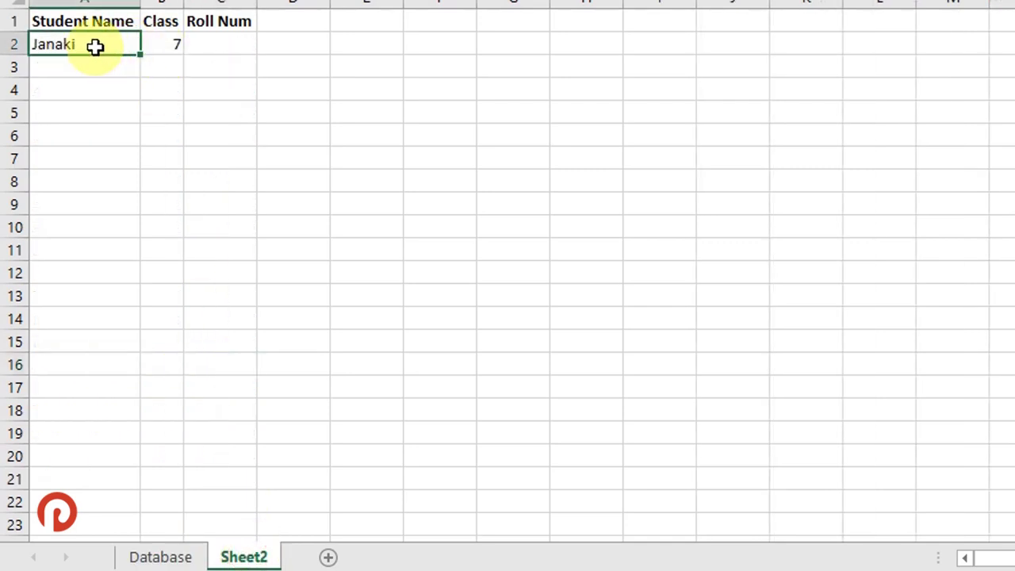
Change the student's class in Sheet2 cell B2 to 8
drag(109, 45, 150, 44)
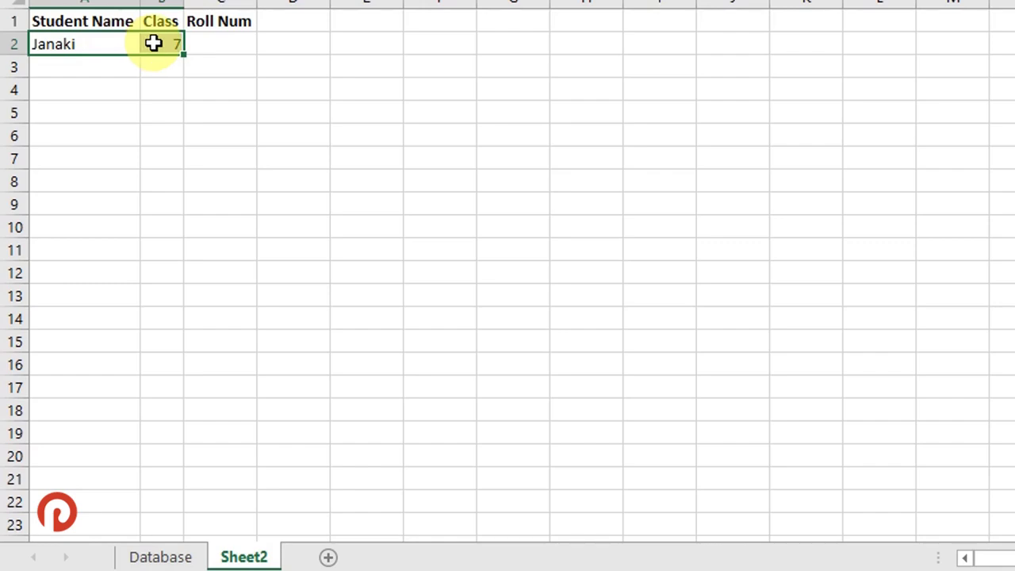
click(201, 41)
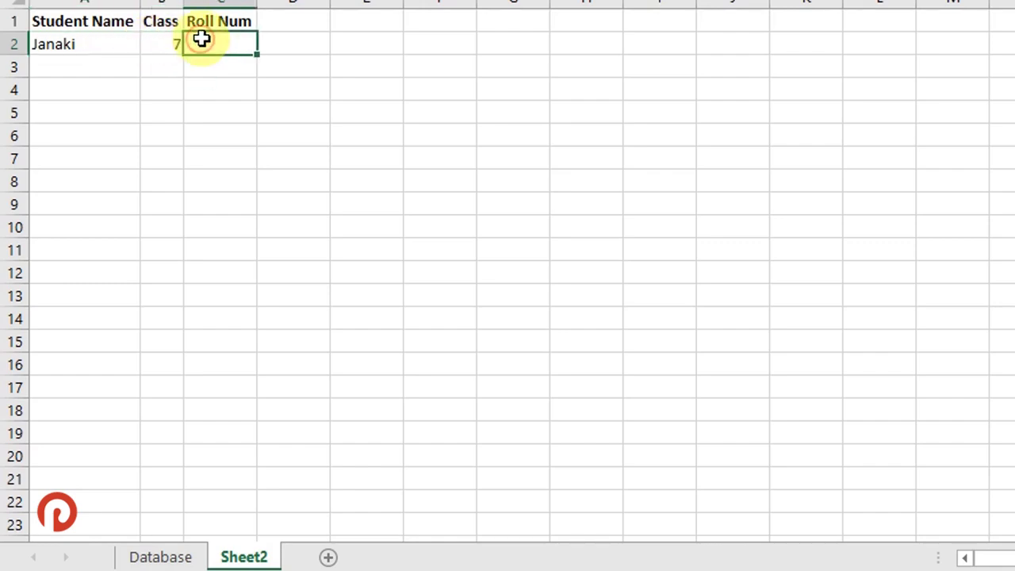
click(56, 43)
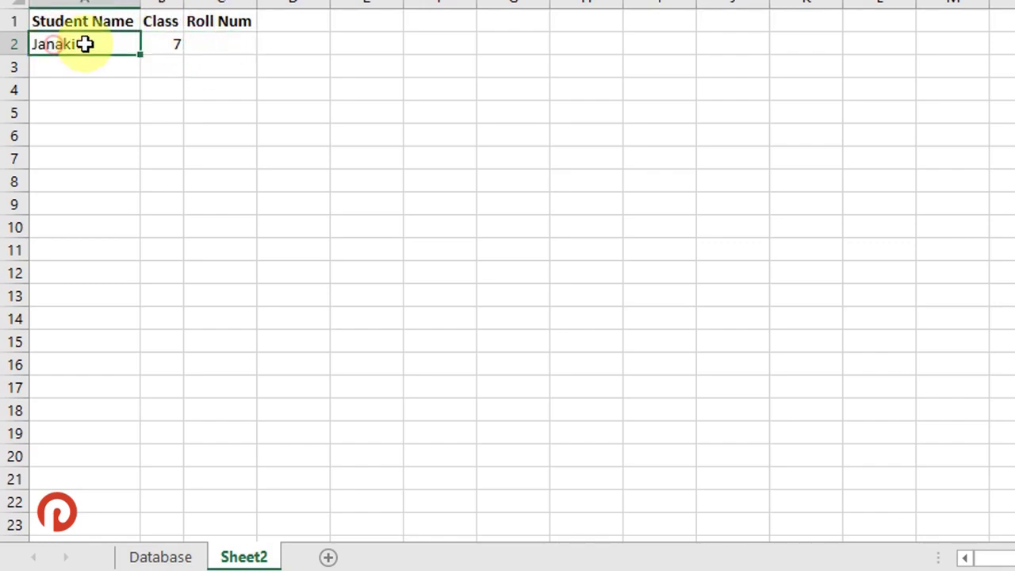
click(160, 42)
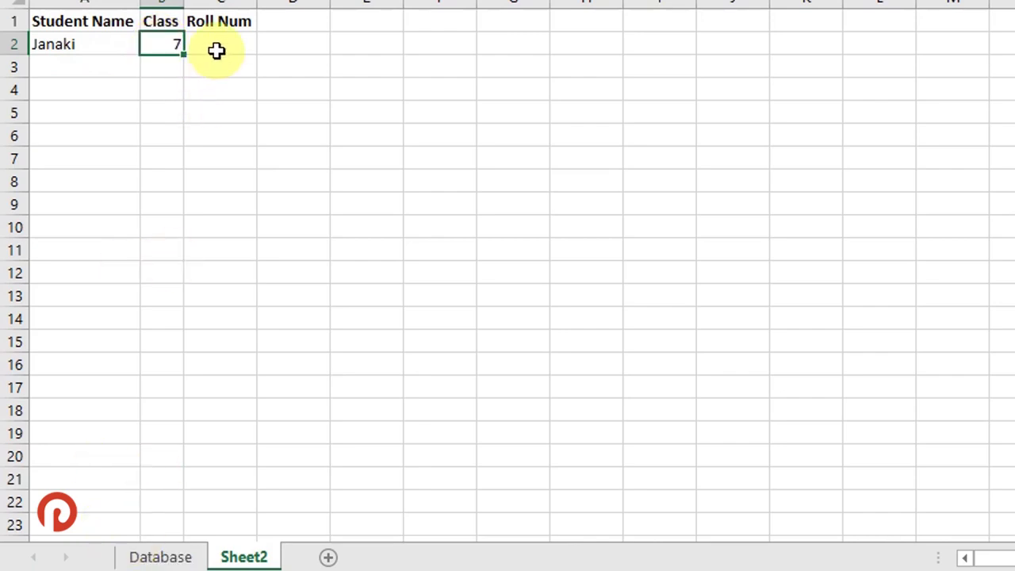
click(213, 47)
click(147, 43)
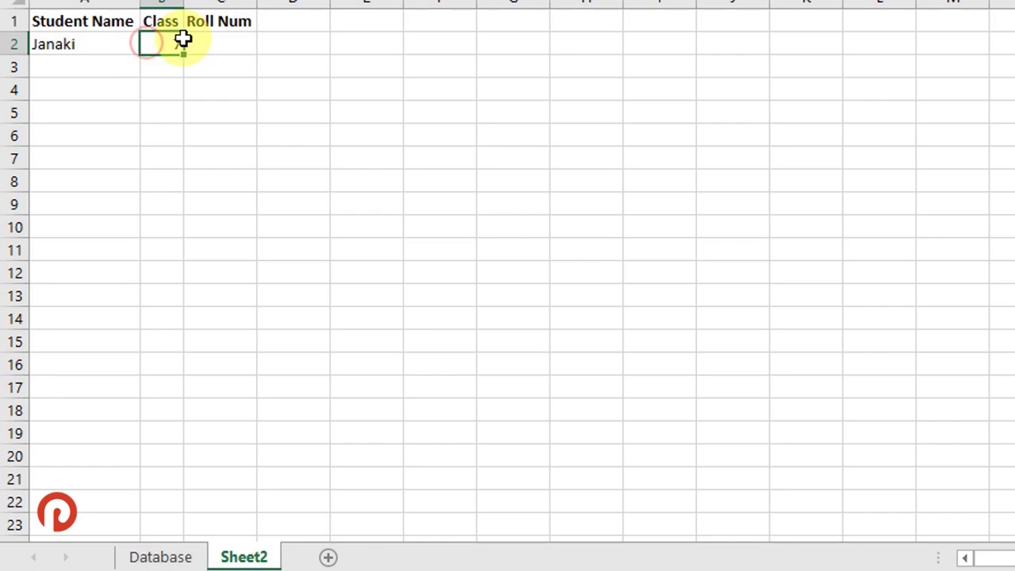
text(8)
key(Return)
Check the student's class in Database row 16 and restore Sheet2 cell B2 to 7
click(173, 557)
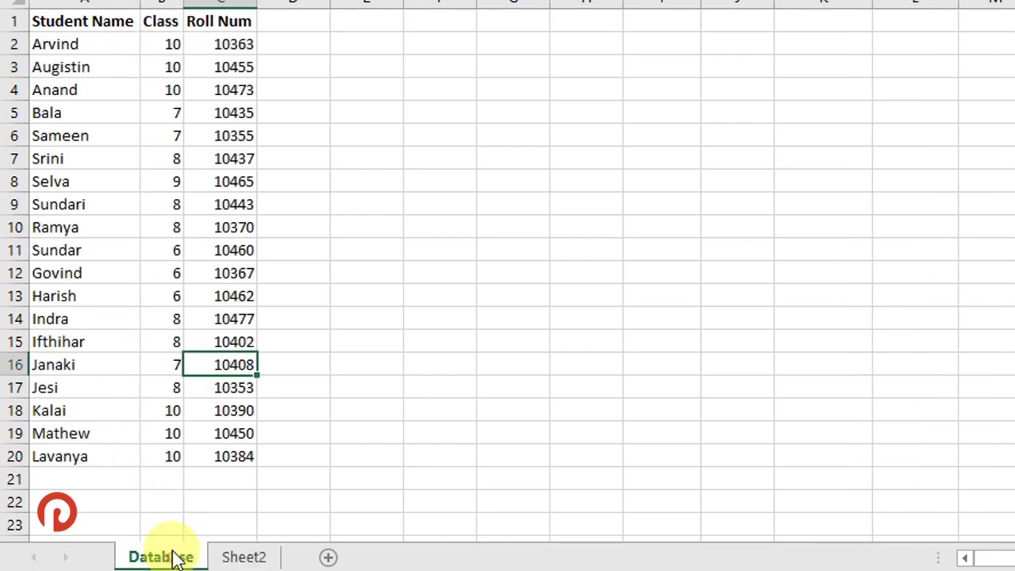
drag(86, 362, 175, 364)
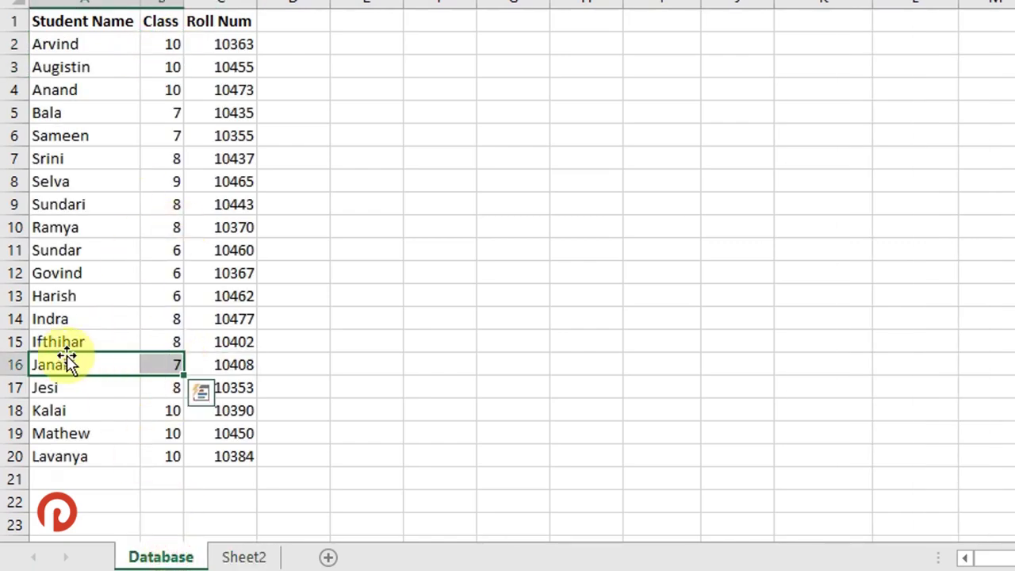
click(159, 362)
click(238, 555)
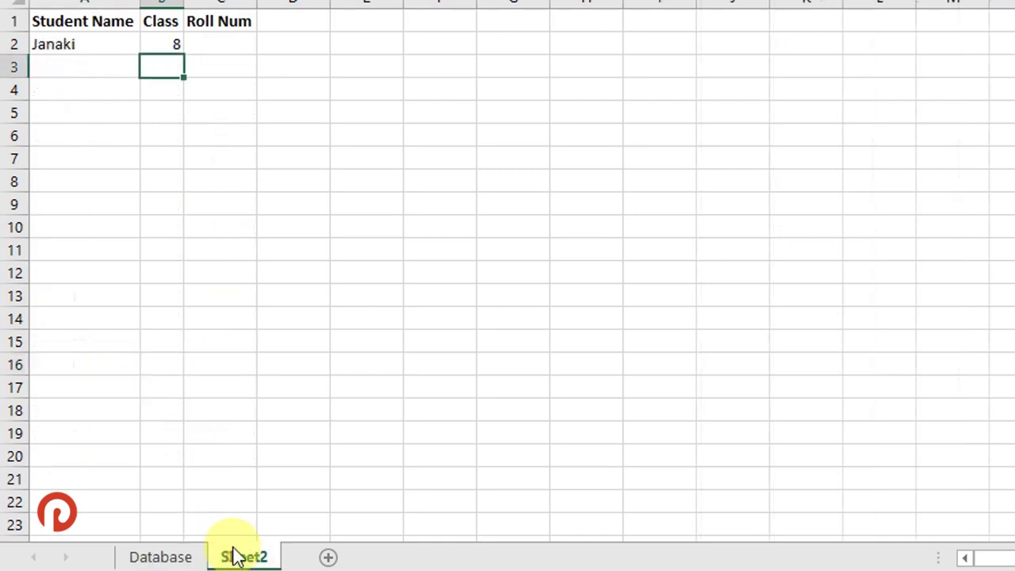
click(163, 42)
text(7)
key(Return)
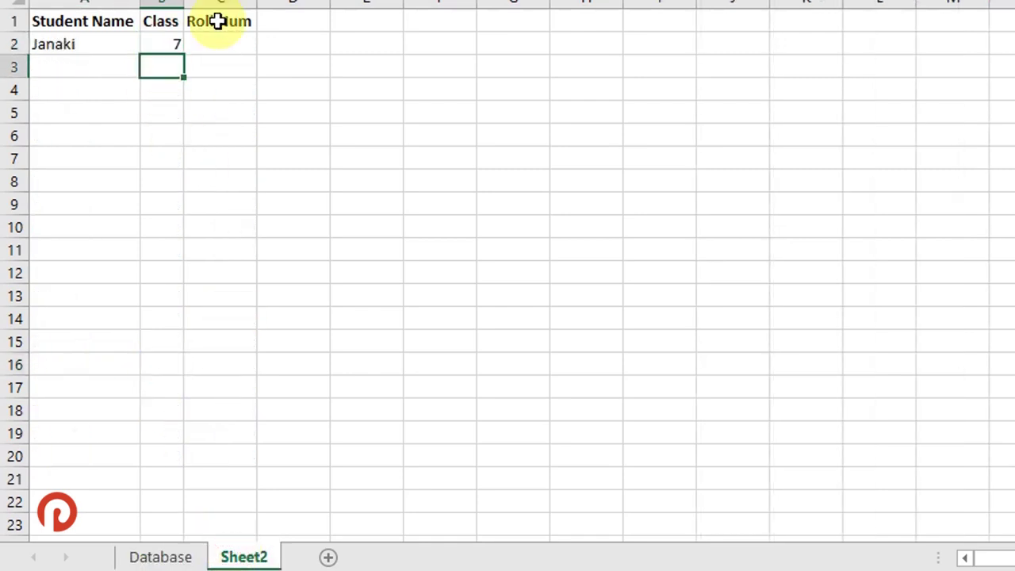
key(Up)
key(Right)
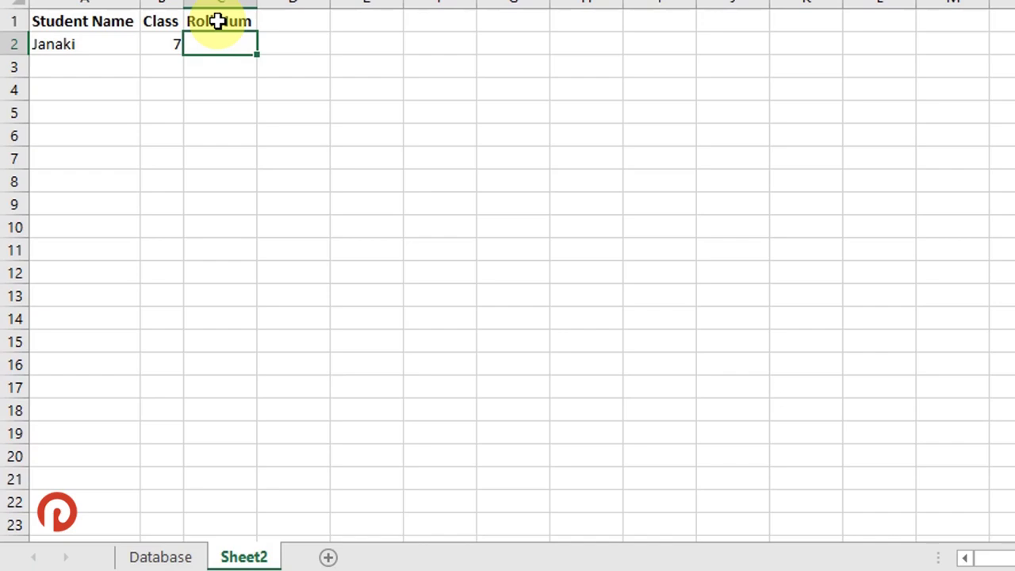
Recheck roll number 10408 in Database C16, then select Sheet2's name-class pair A2:B2 and C2
click(64, 45)
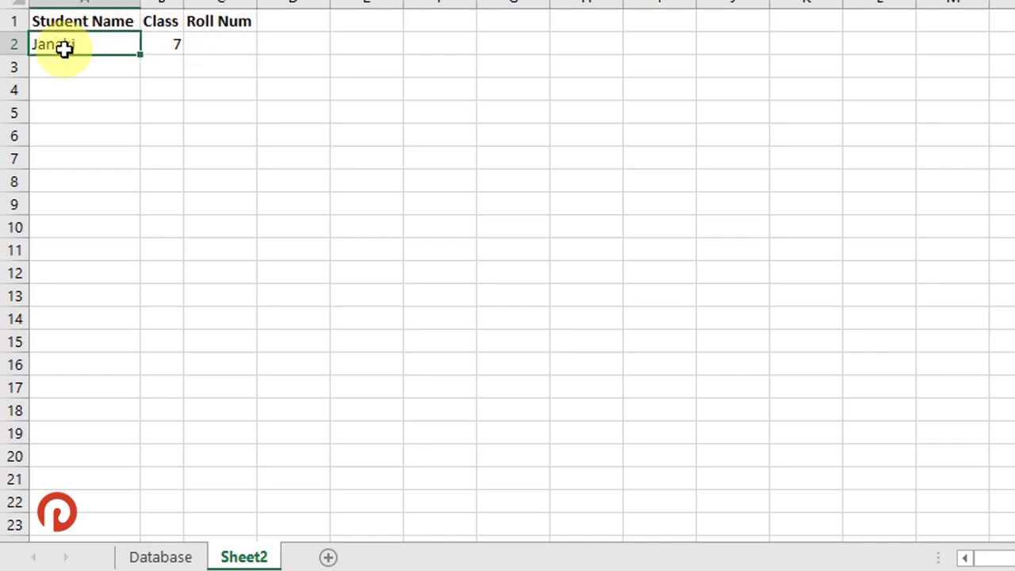
click(225, 48)
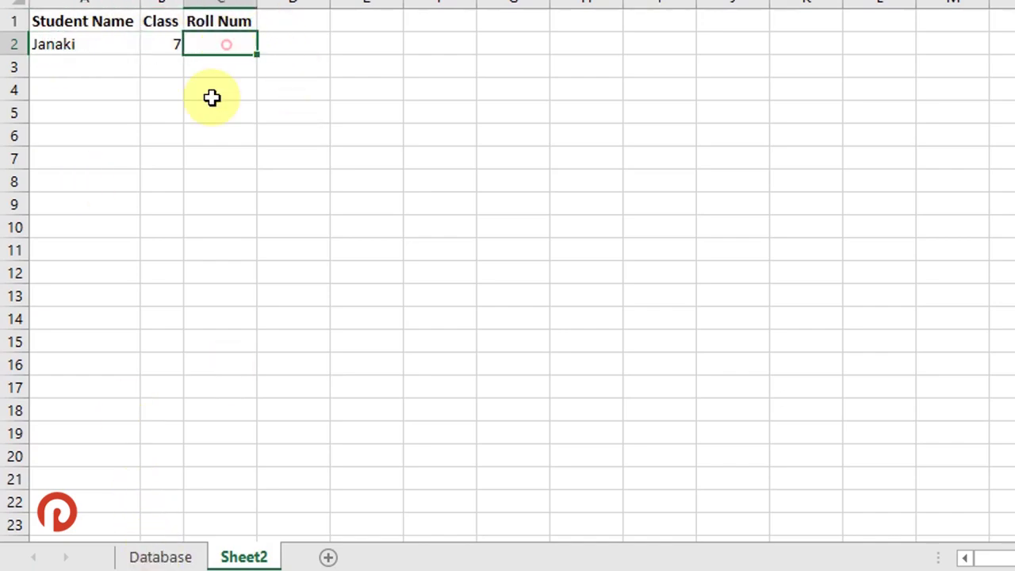
click(159, 556)
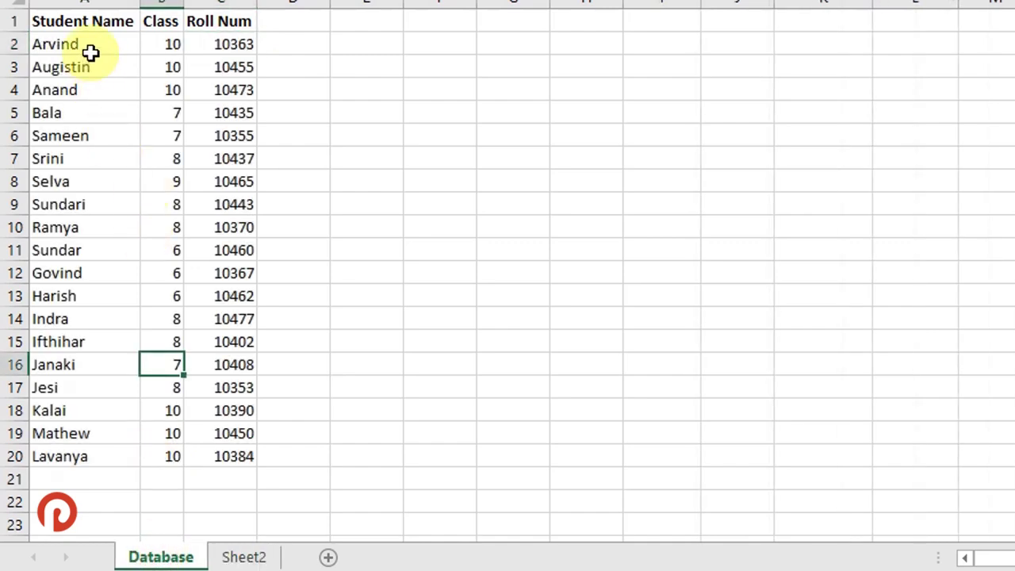
click(94, 367)
click(238, 363)
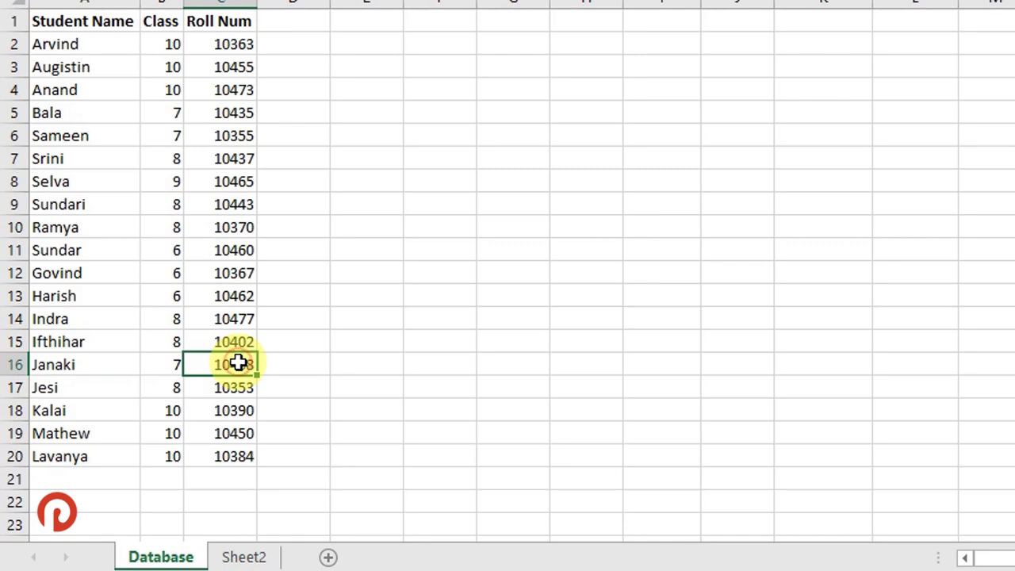
click(104, 365)
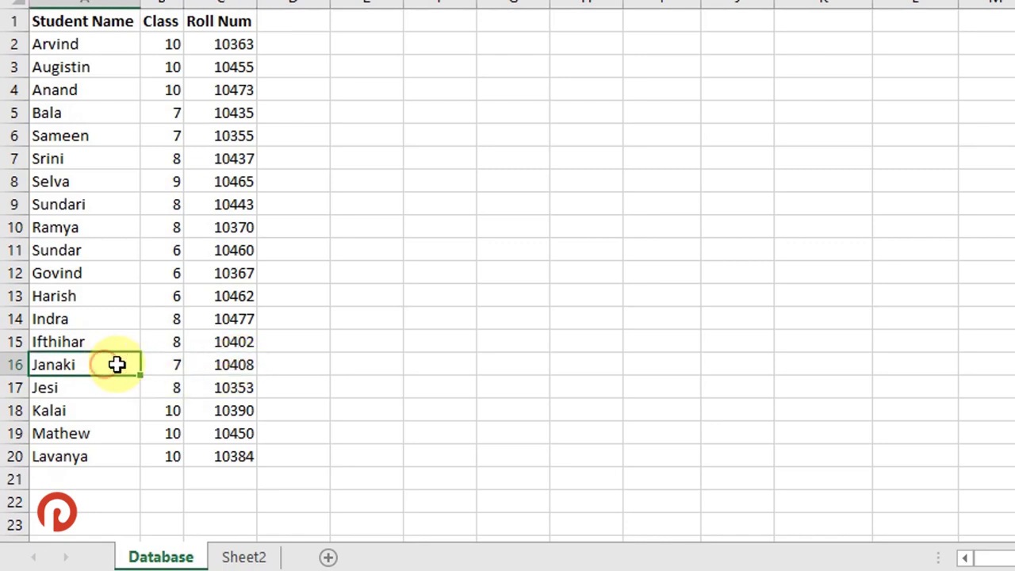
click(164, 363)
click(240, 555)
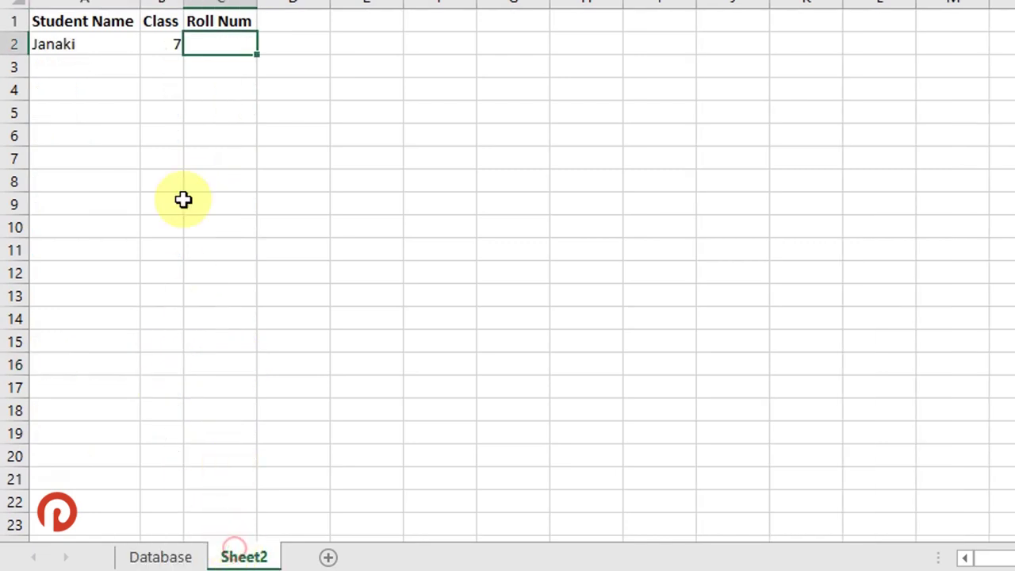
drag(97, 52, 161, 40)
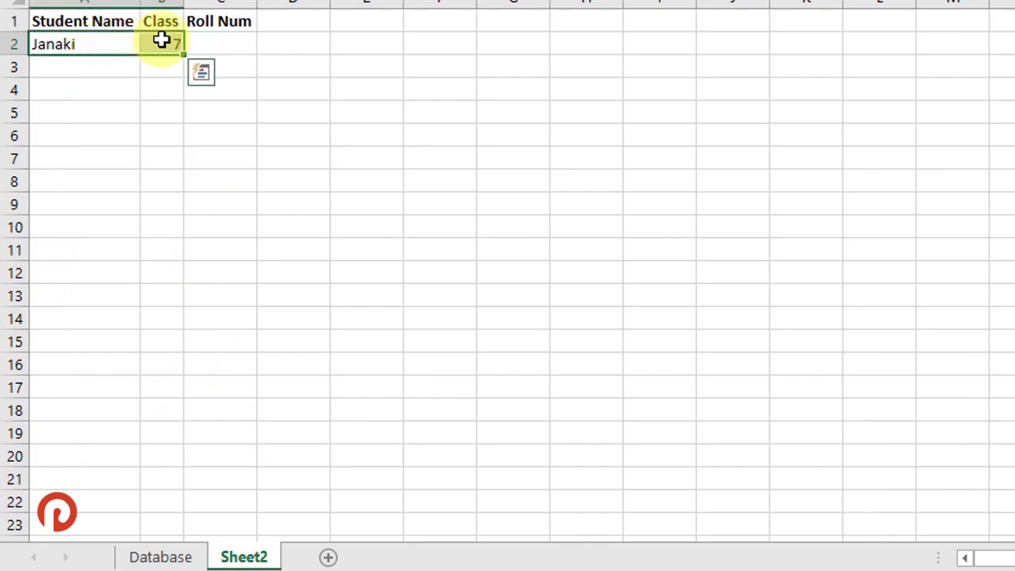
click(219, 43)
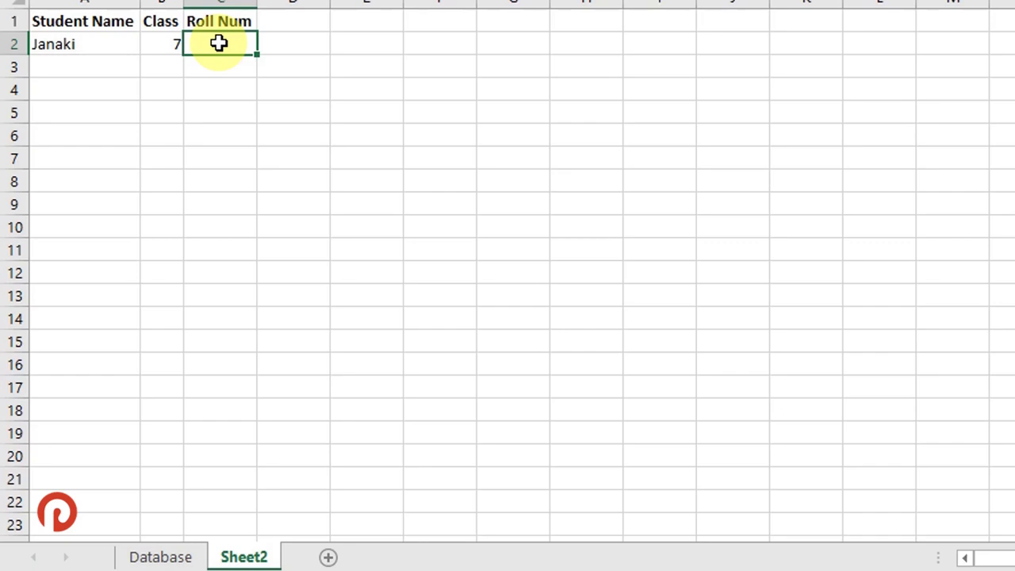
Insert a new empty helper column A on the Database sheet
click(160, 556)
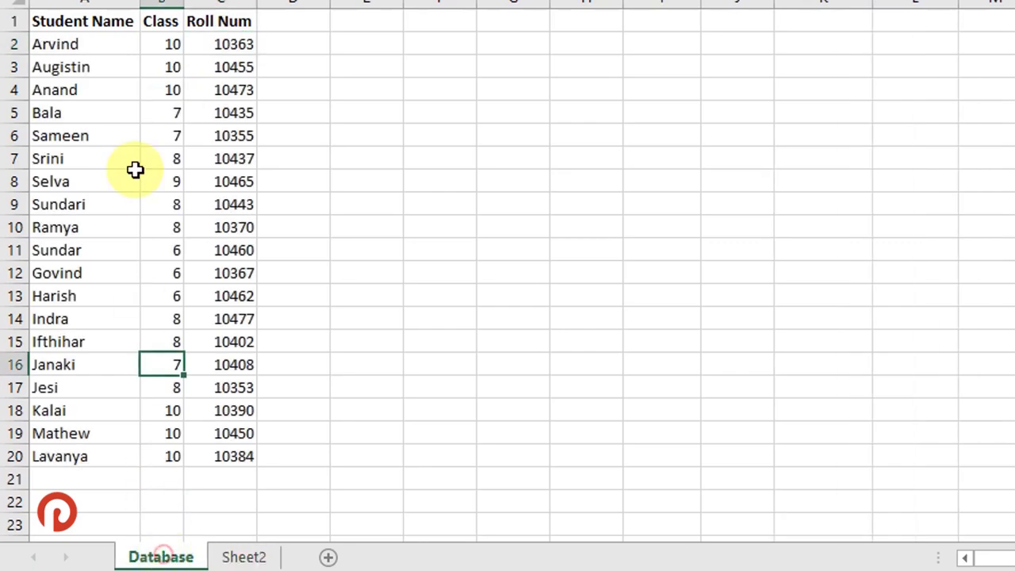
click(98, 6)
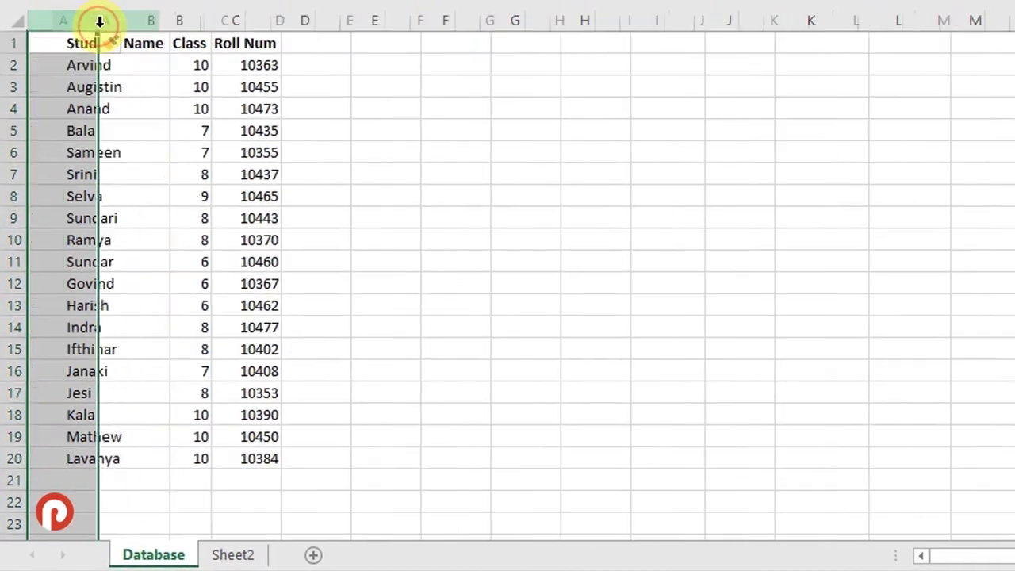
click(144, 68)
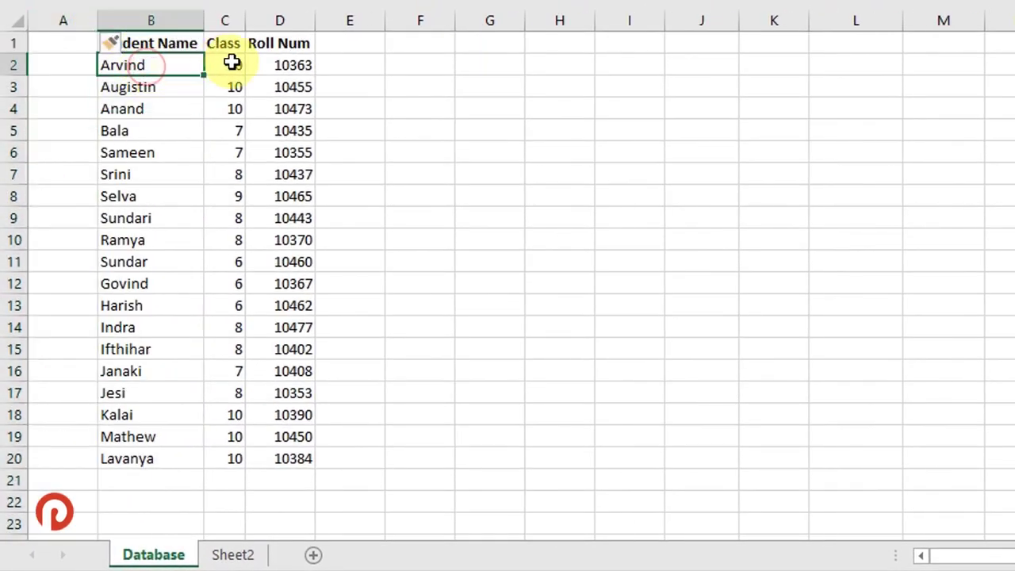
drag(232, 63, 180, 64)
Enter =B2&C2 in A2 and fill it down rows 2–20 to join each name and class
click(76, 70)
text(=)
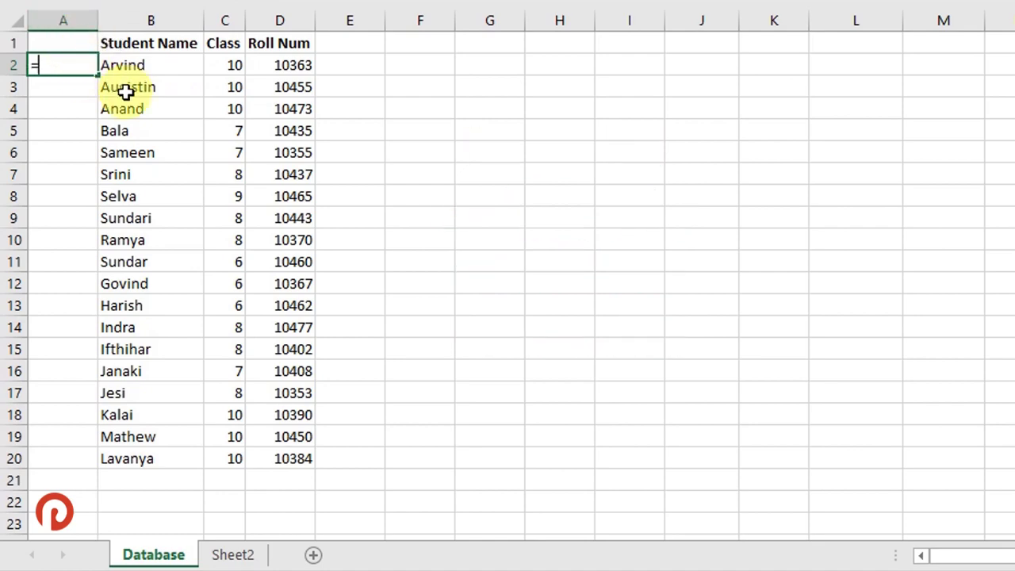
click(141, 64)
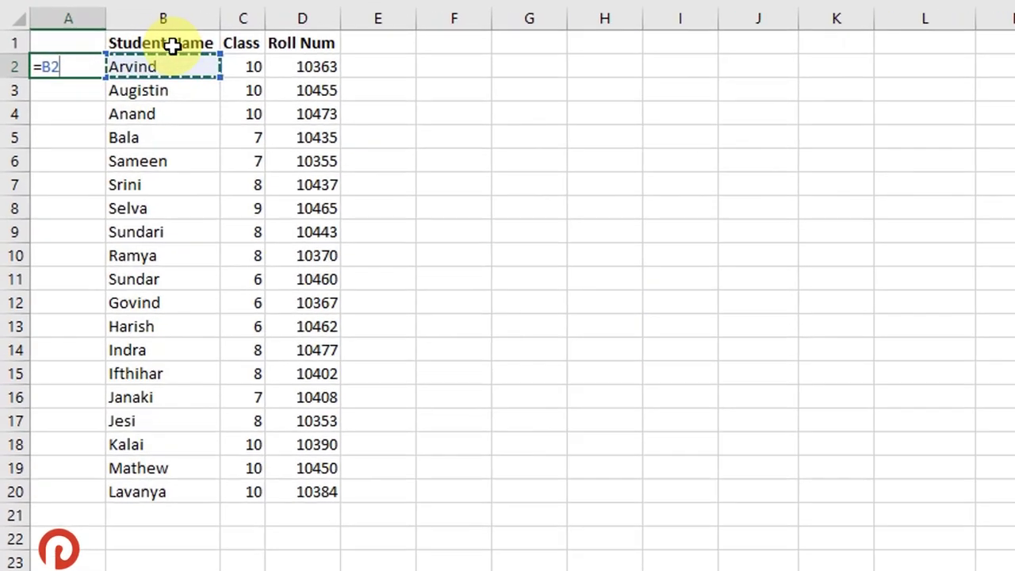
text(&)
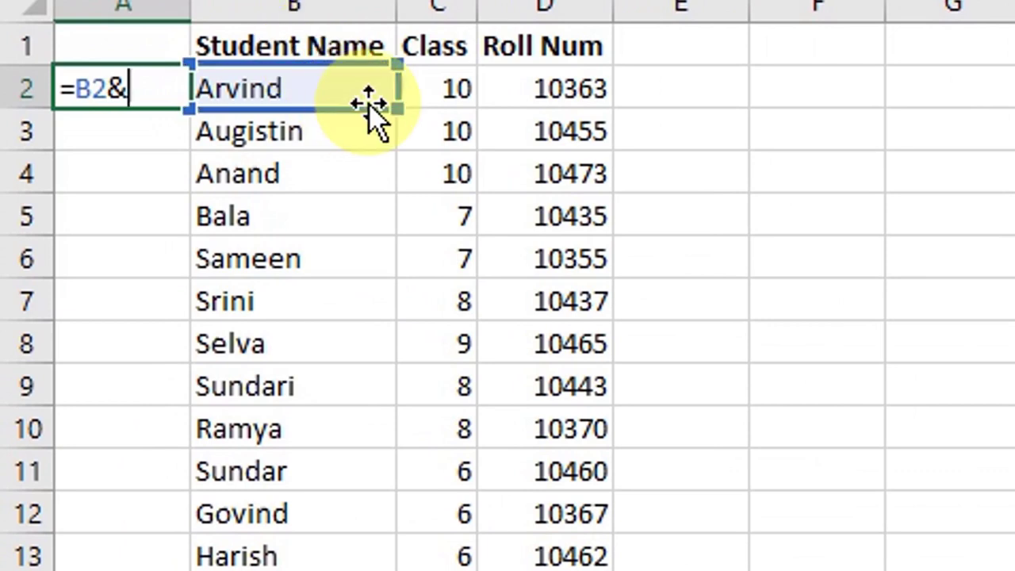
click(449, 83)
key(Return)
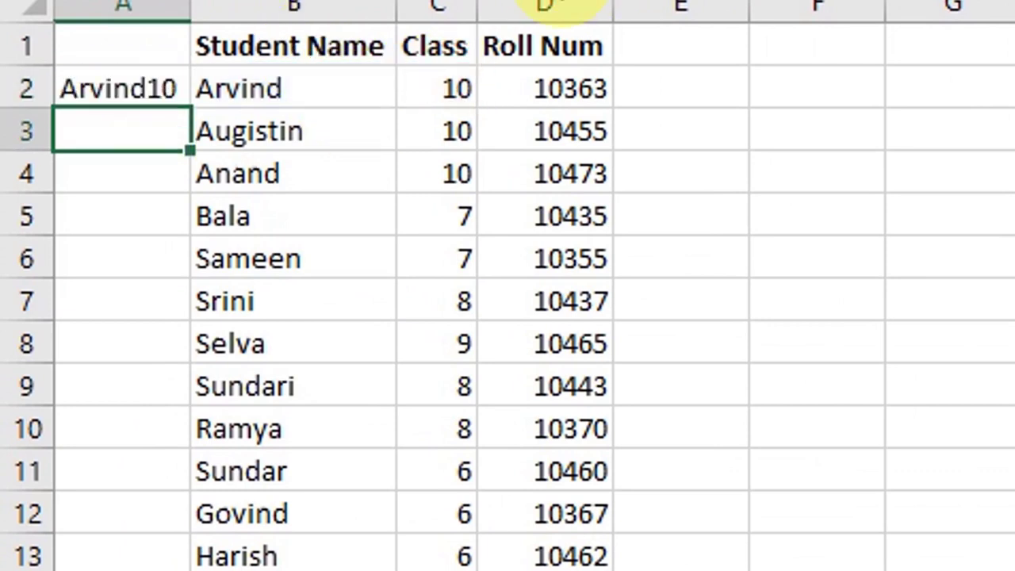
click(179, 85)
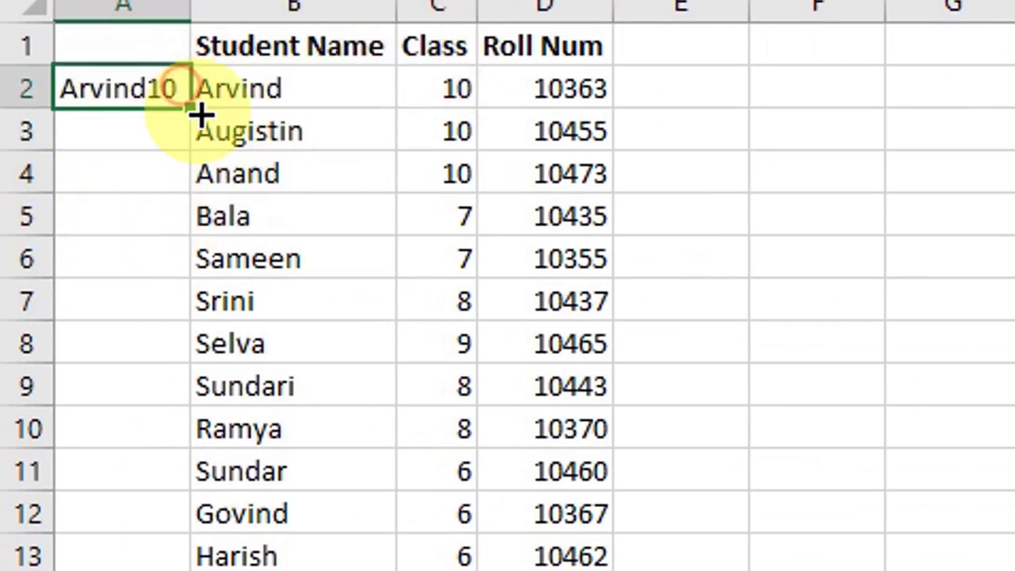
double_click(190, 108)
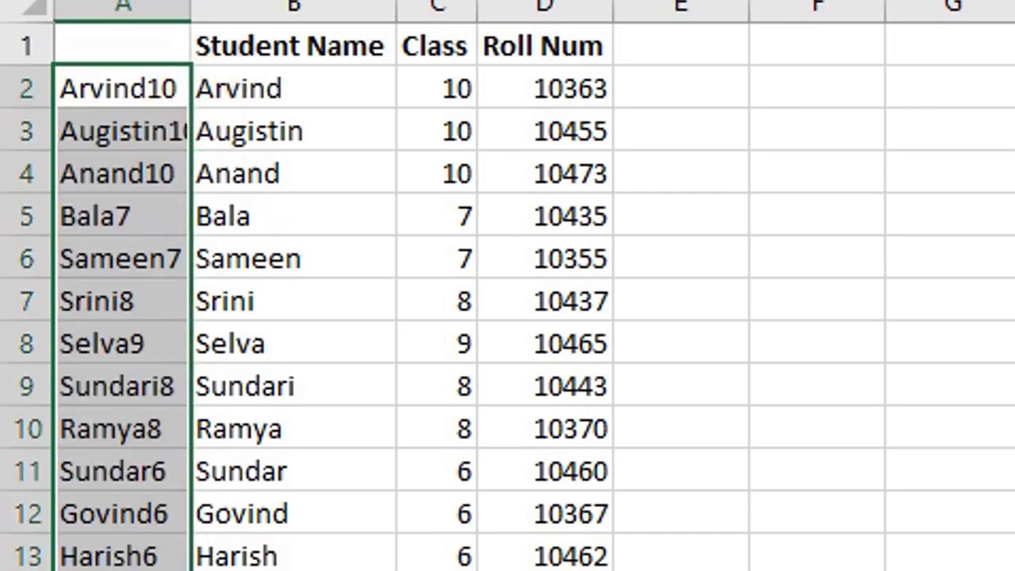
click(832, 553)
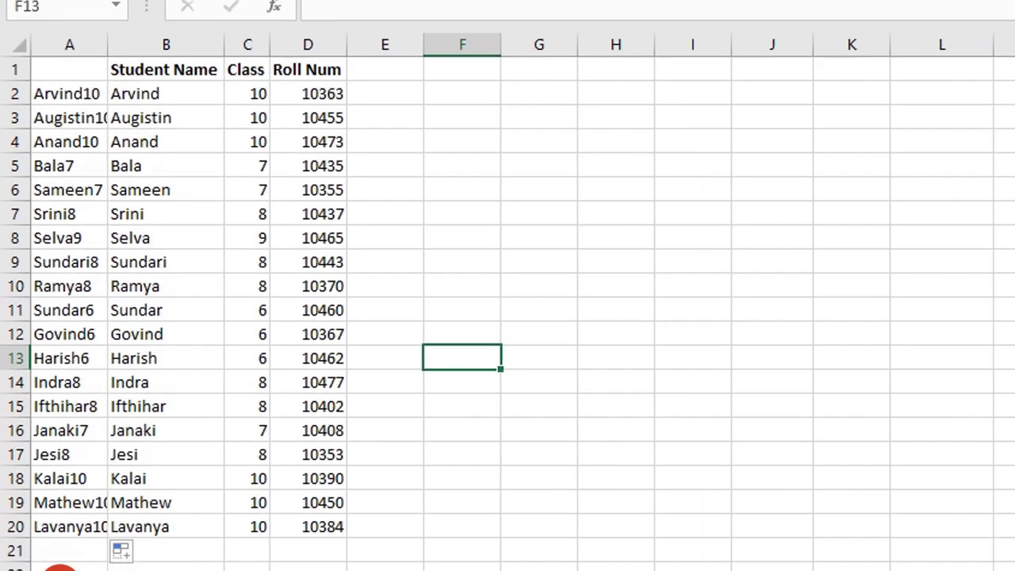
click(214, 557)
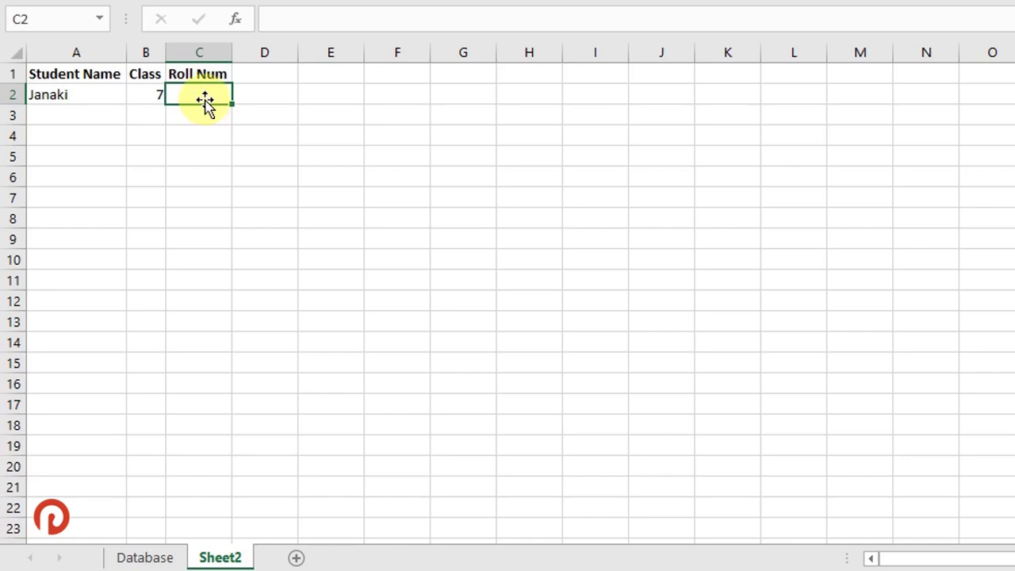
Widen column C and enter =VLOOKUP(A2&B2,Database!A2:D20,4,0) in C2, returning 10408
drag(232, 52, 254, 53)
text(=)
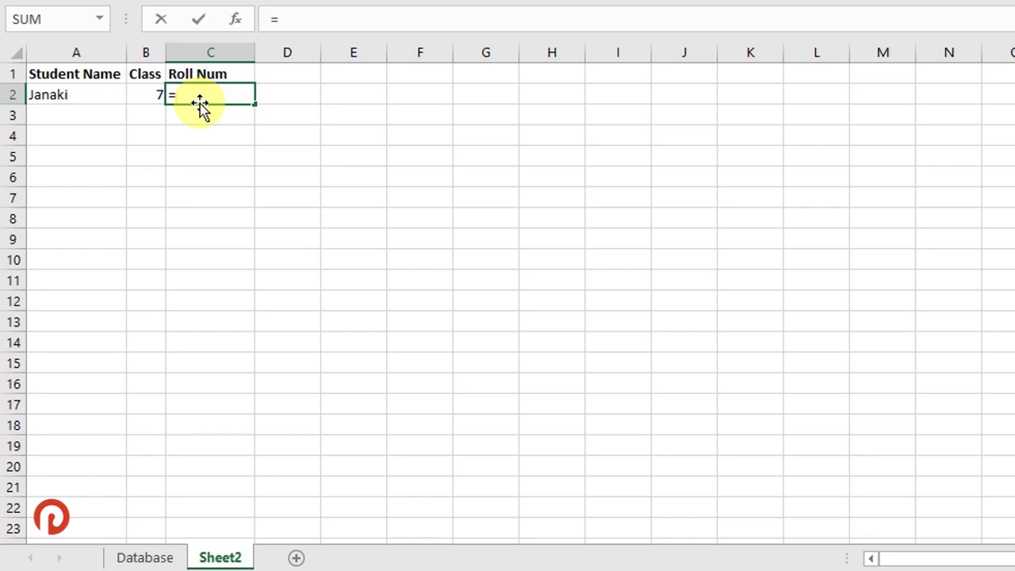
text(vl)
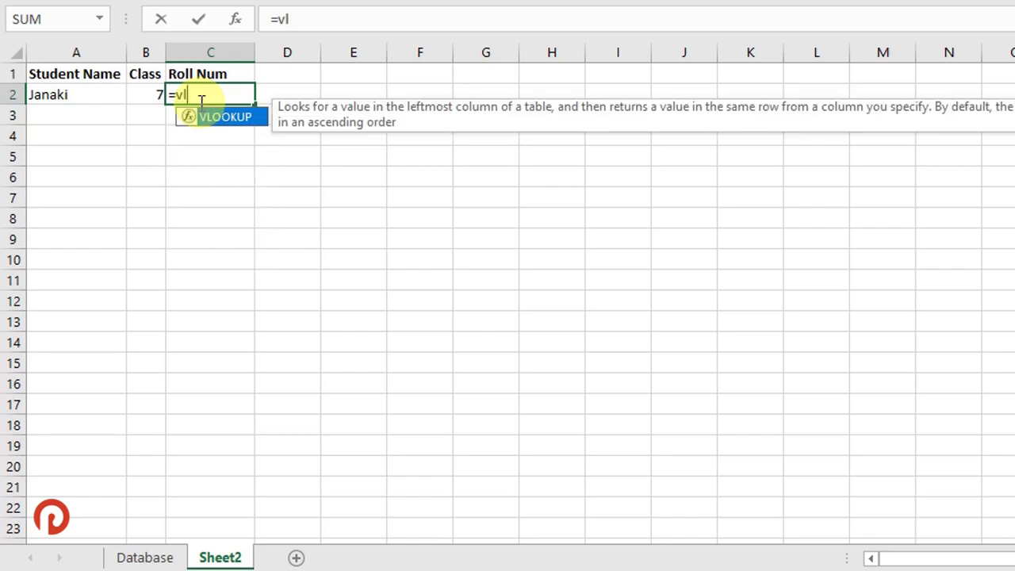
text(oo)
text(kup()
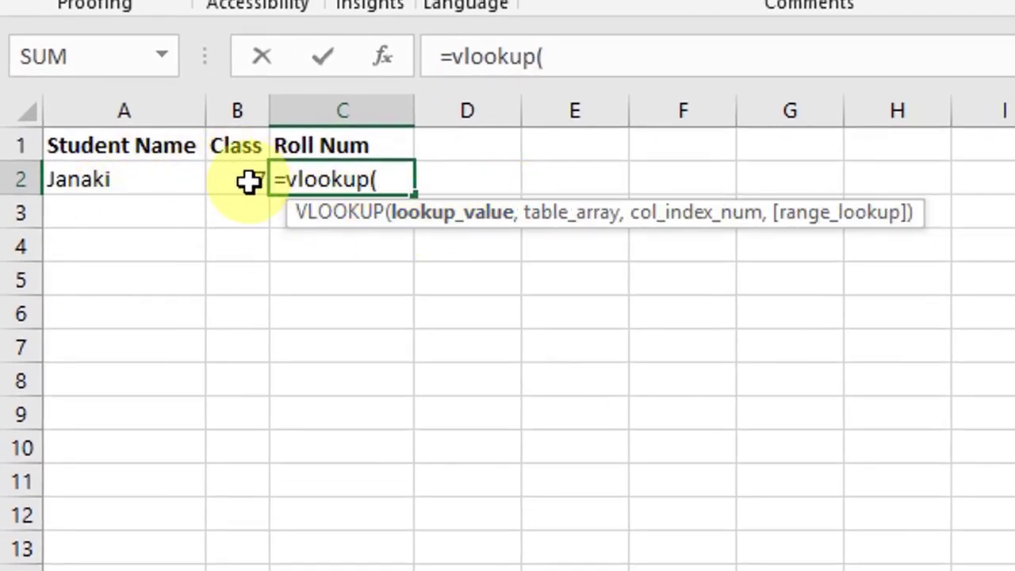
click(152, 182)
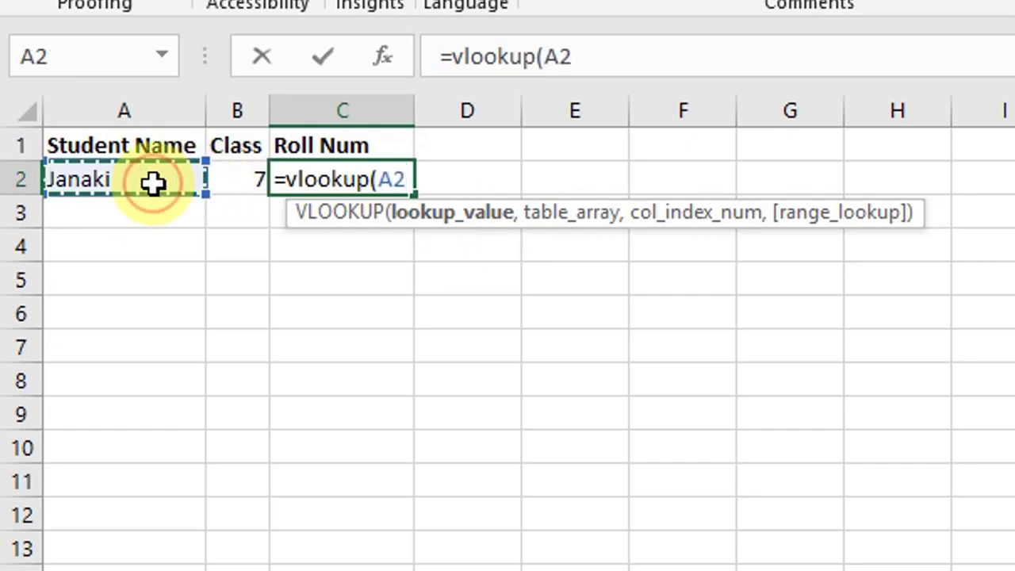
text(&)
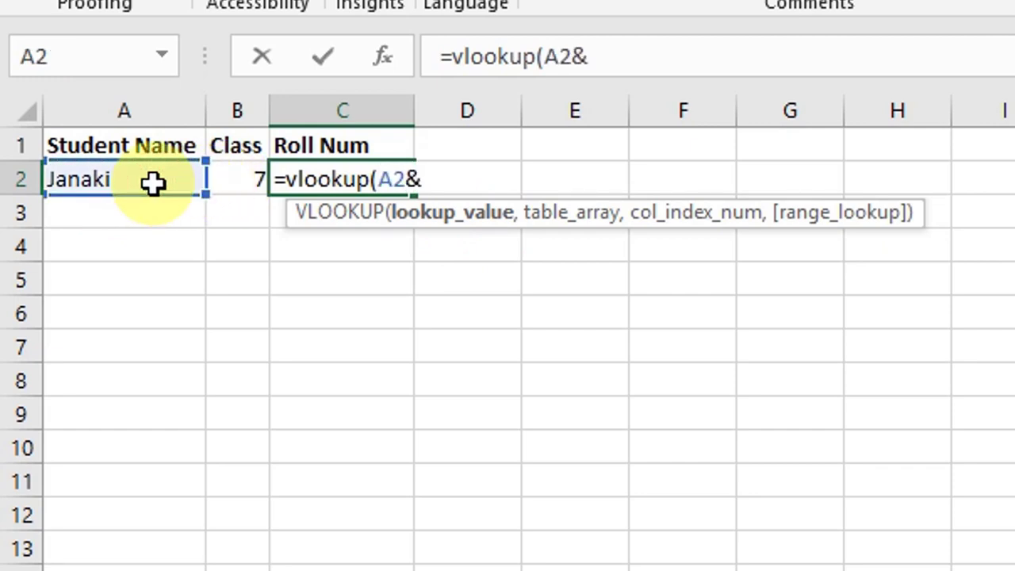
click(242, 178)
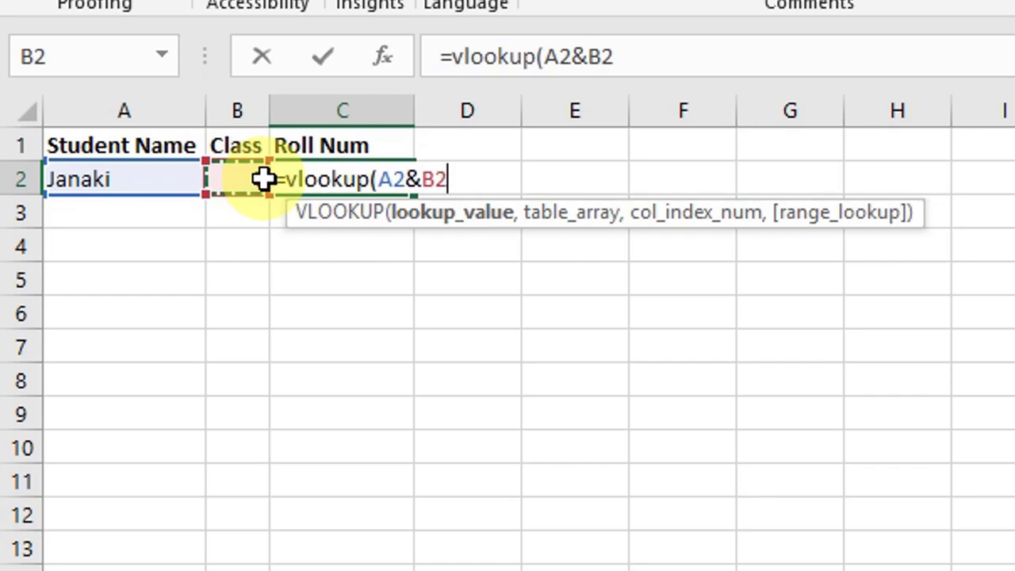
text(,)
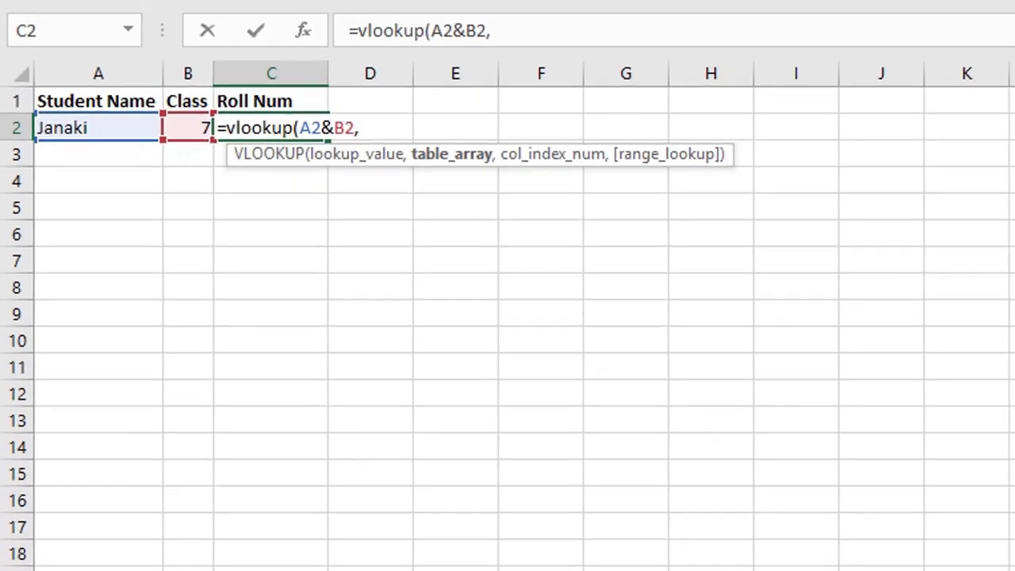
click(146, 552)
mouse_move(68, 89)
mouse_down()
mouse_move(287, 99)
mouse_move(258, 452)
mouse_up()
text(,)
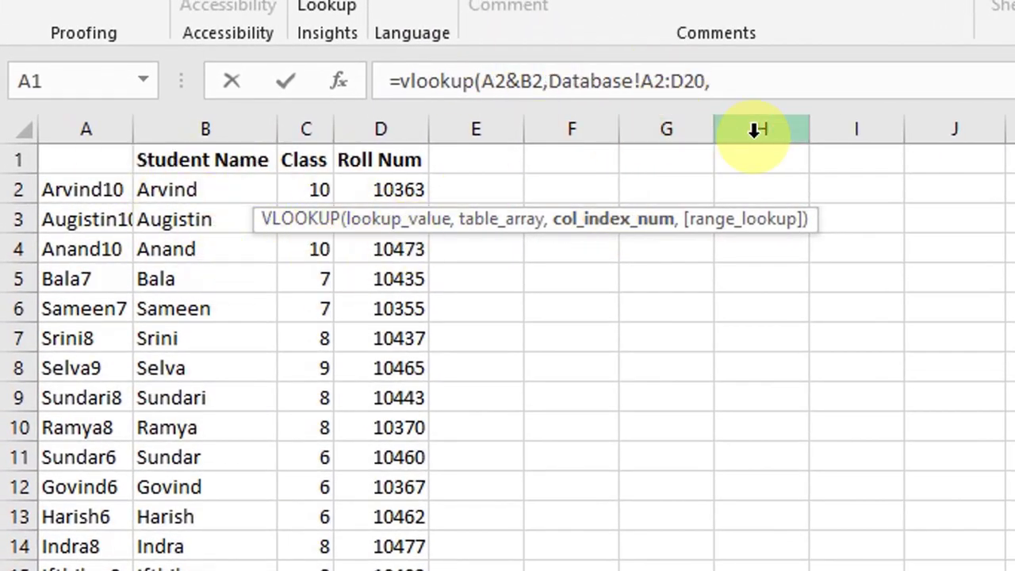
text(4,0)
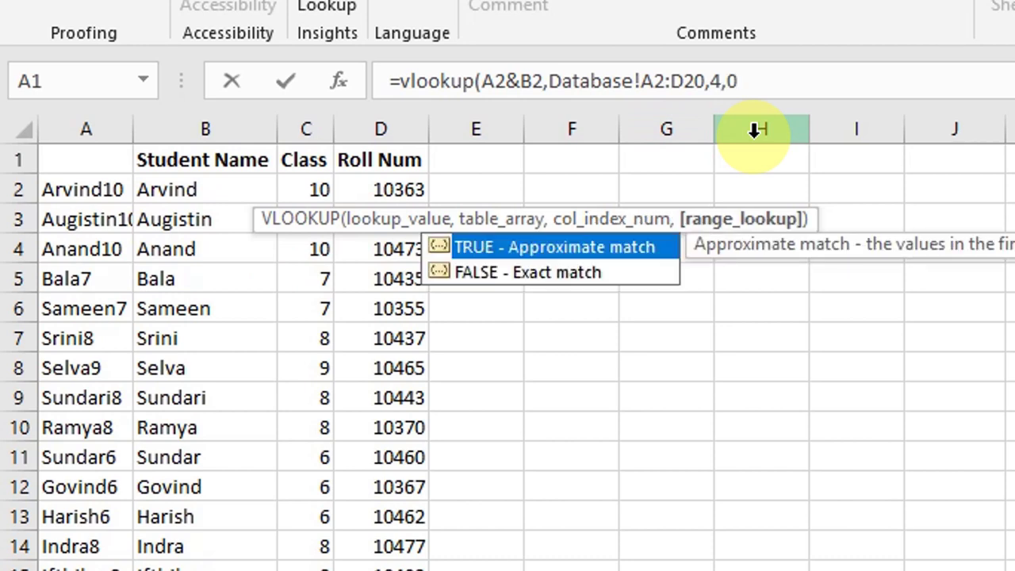
text())
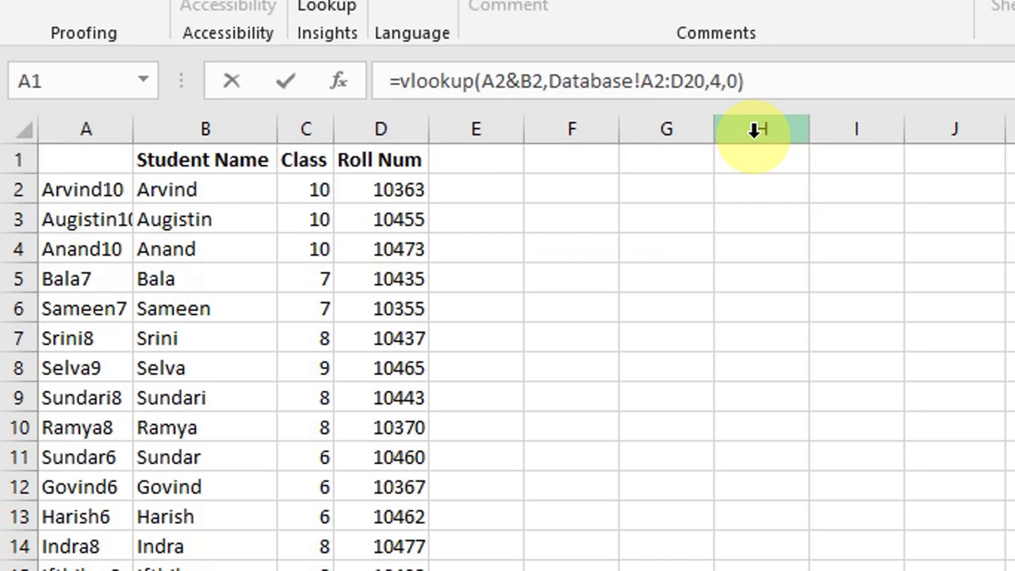
key(Return)
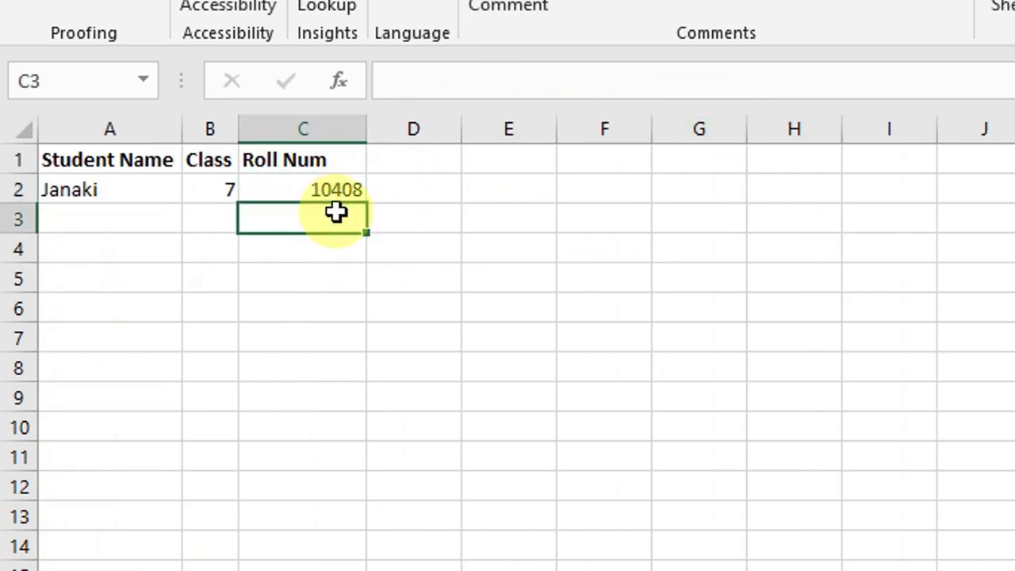
click(327, 186)
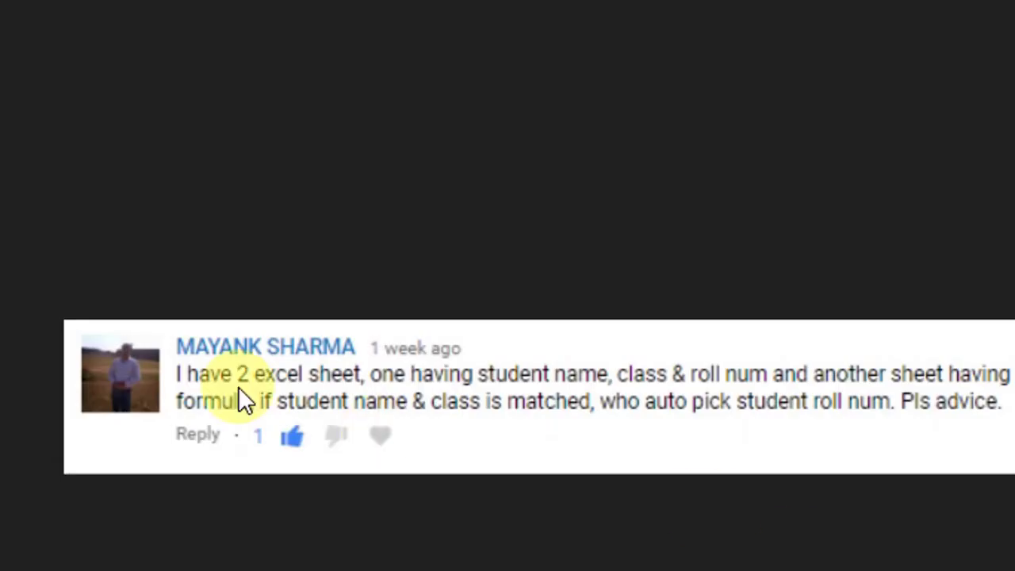
click(190, 352)
click(409, 365)
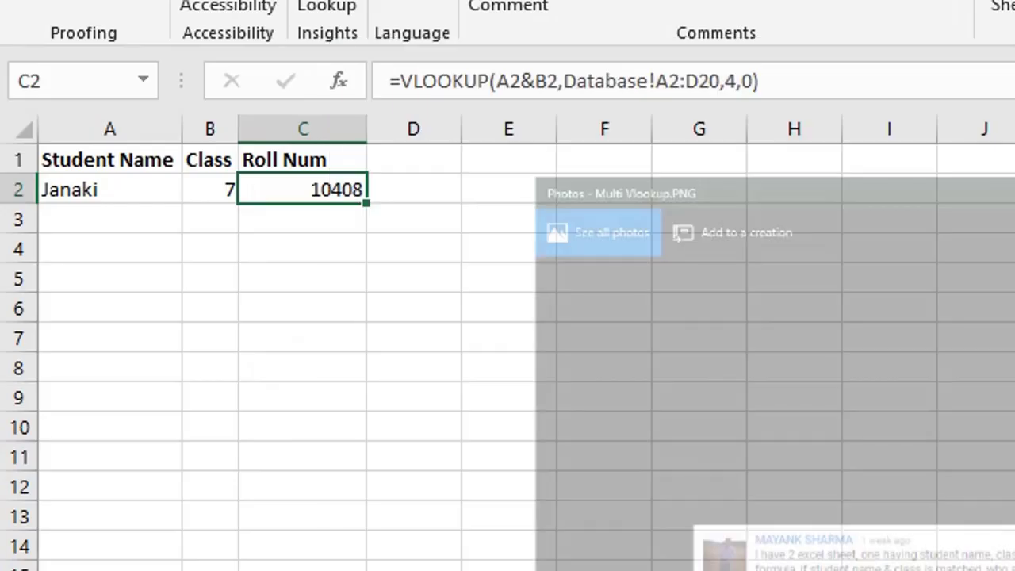
click(583, 521)
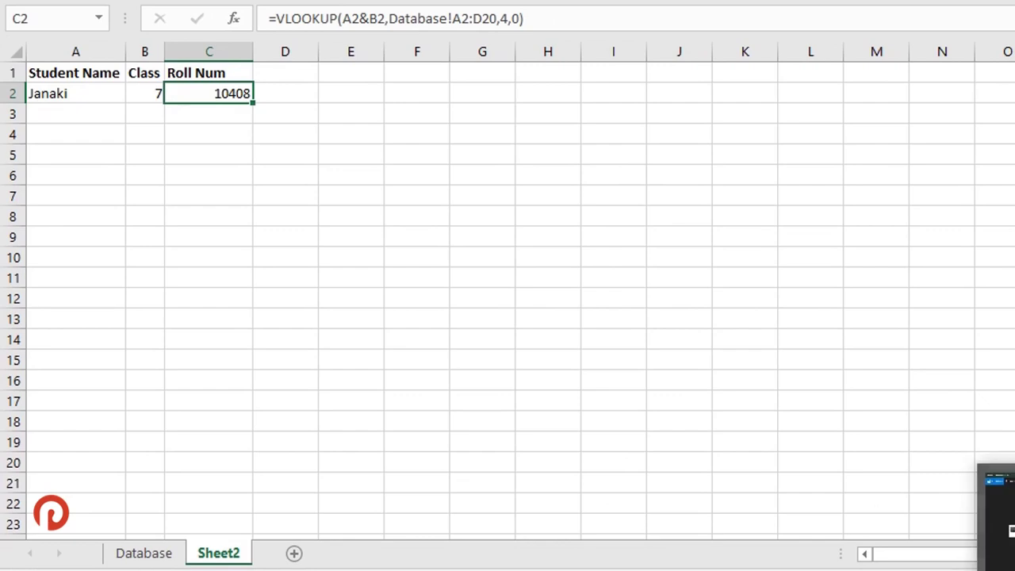
Compare the C2 VLOOKUP result of 10408 with the Database student list
click(118, 132)
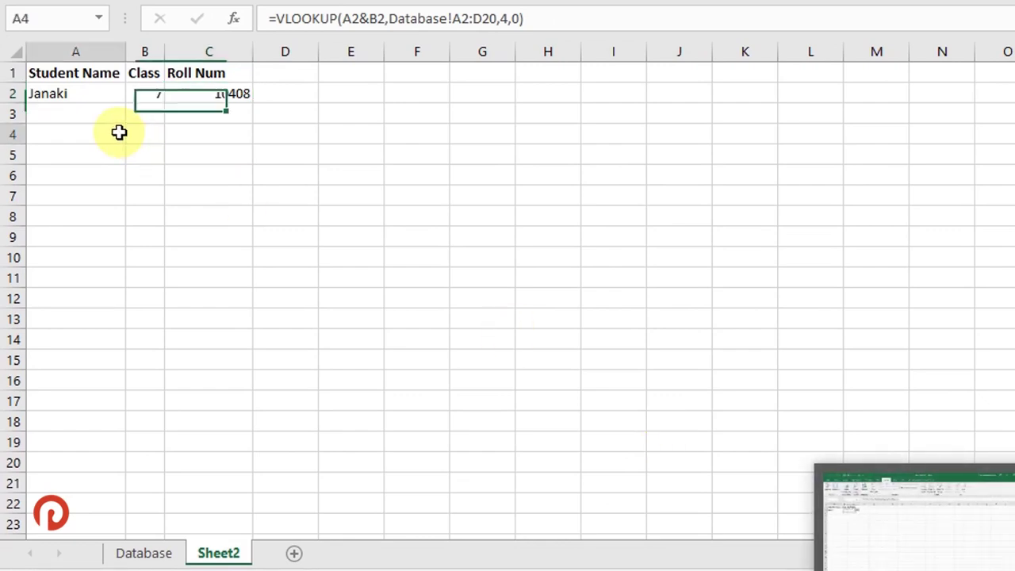
click(161, 553)
mouse_move(115, 94)
mouse_down()
mouse_move(131, 470)
mouse_move(131, 460)
mouse_up()
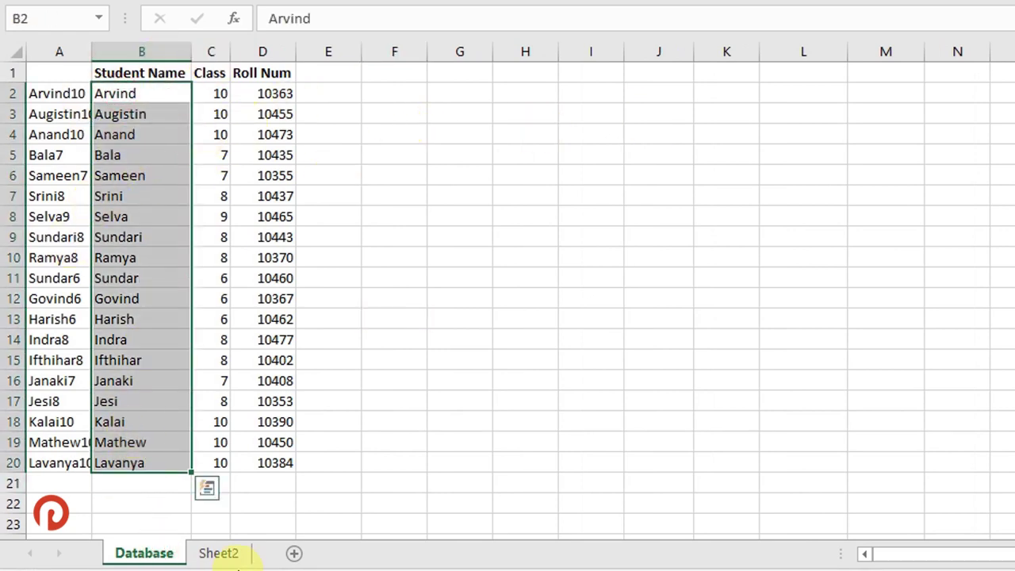
click(228, 553)
click(228, 93)
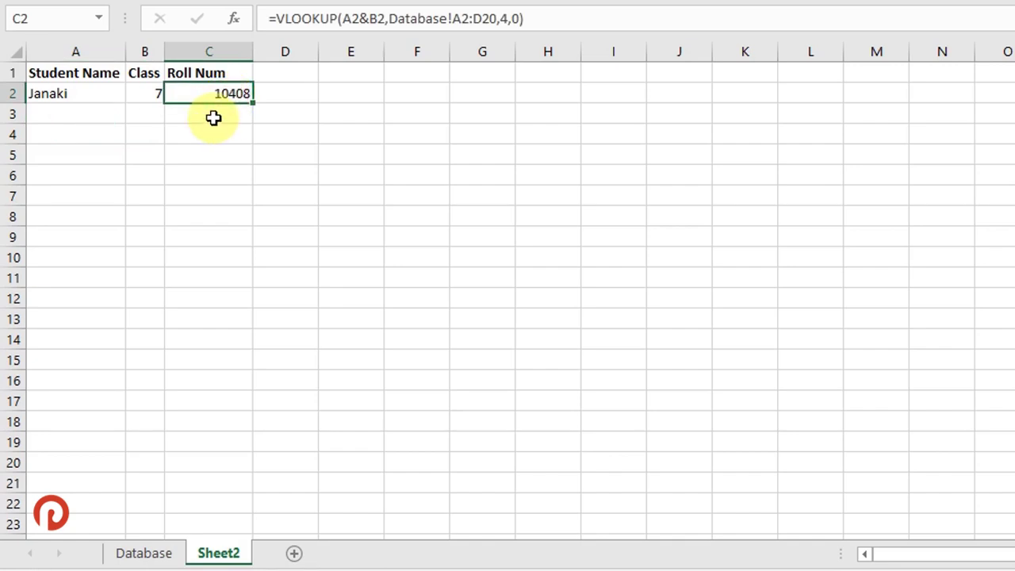
drag(101, 95, 137, 96)
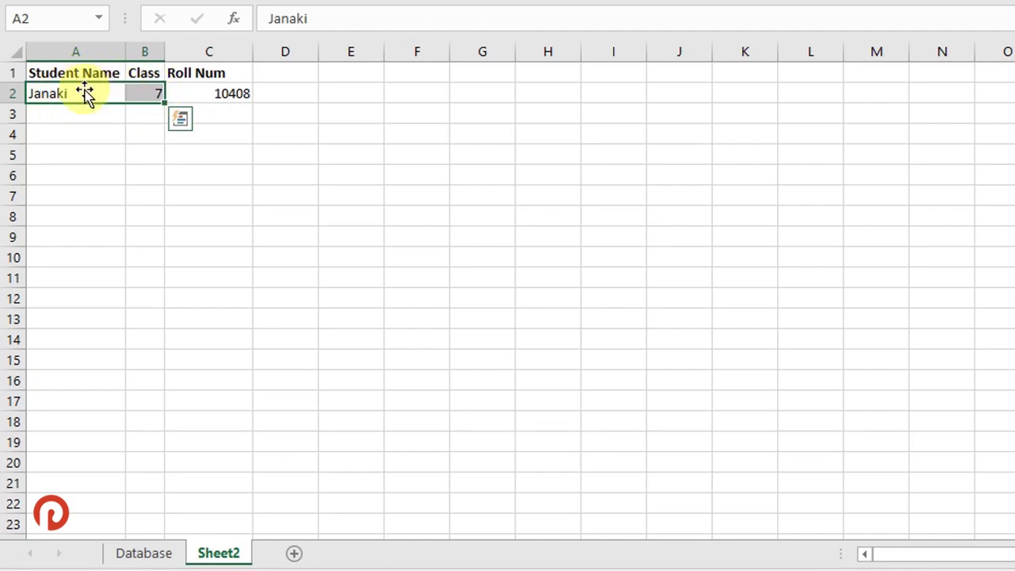
click(181, 560)
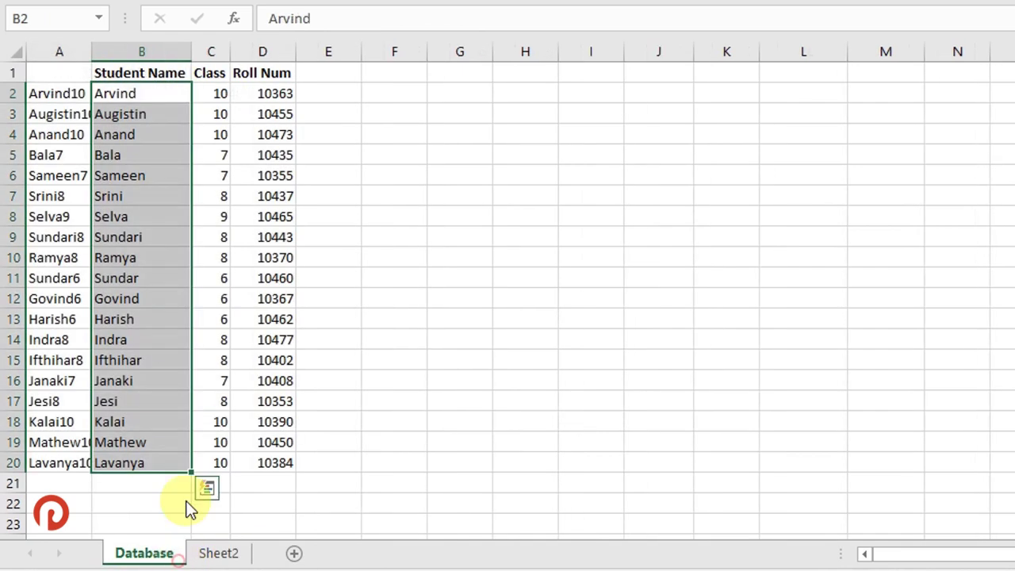
click(98, 95)
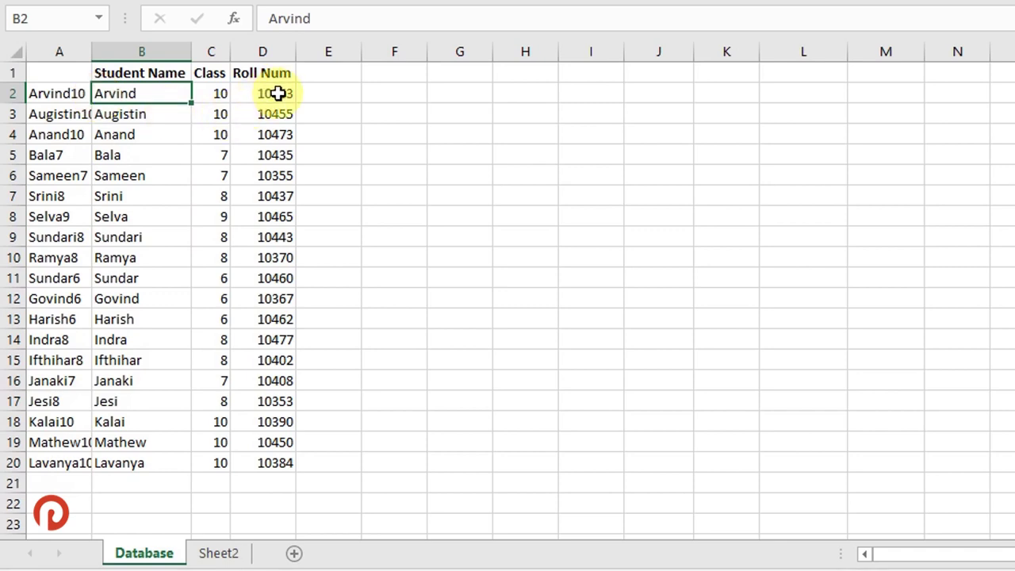
click(218, 553)
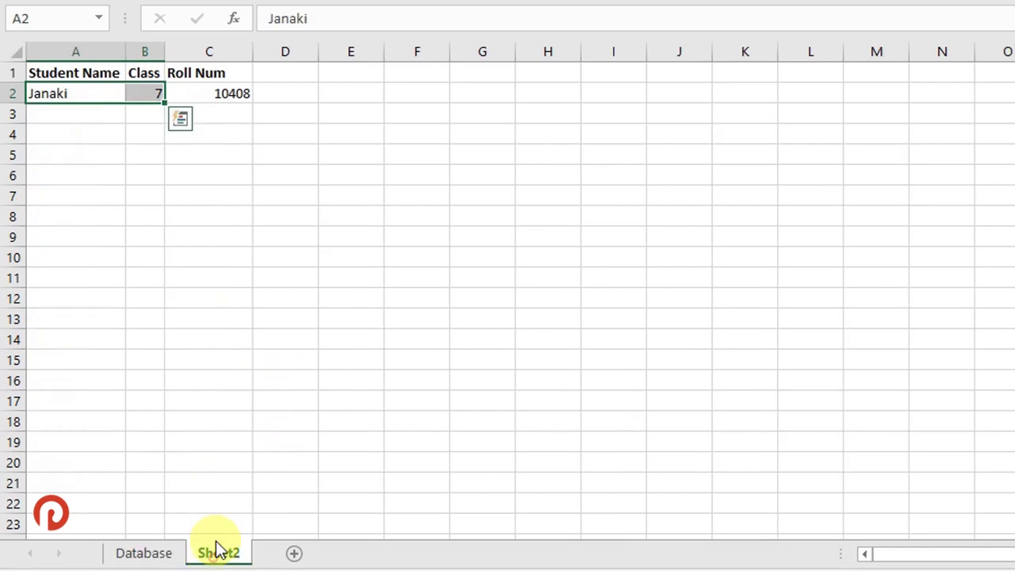
click(91, 95)
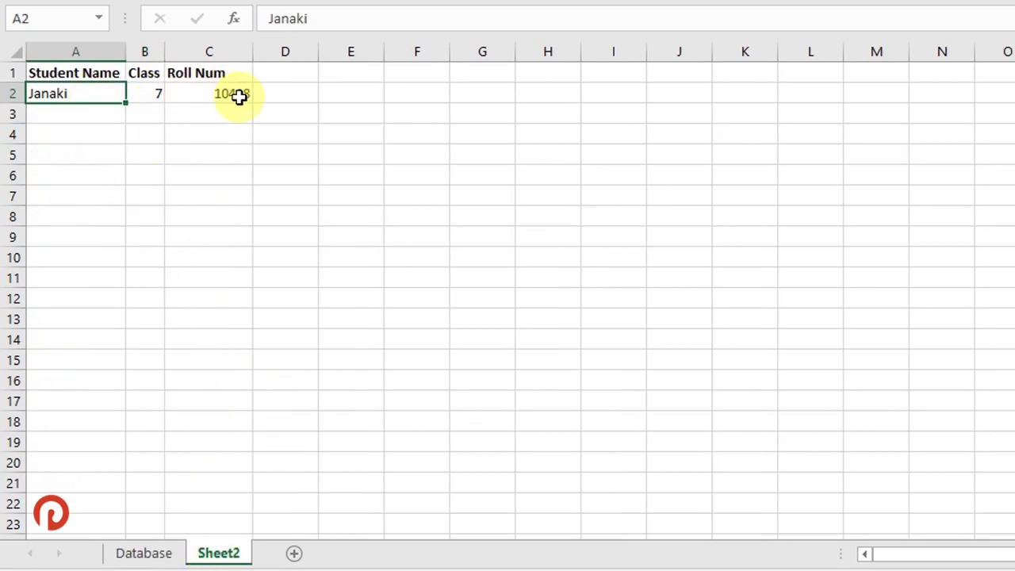
Find another student's Database row 10: class 8, roll number 10370
click(147, 557)
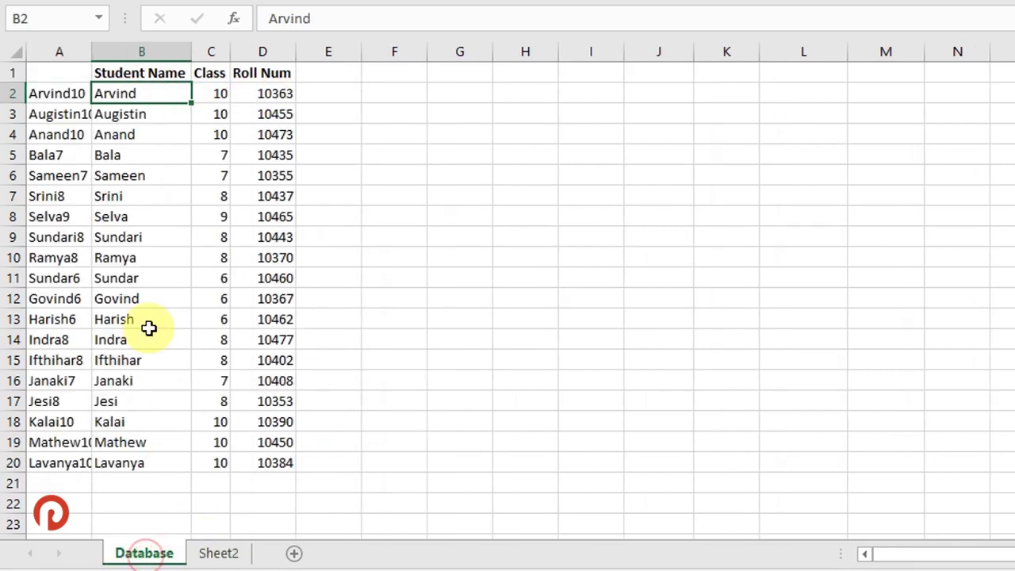
click(147, 260)
click(216, 257)
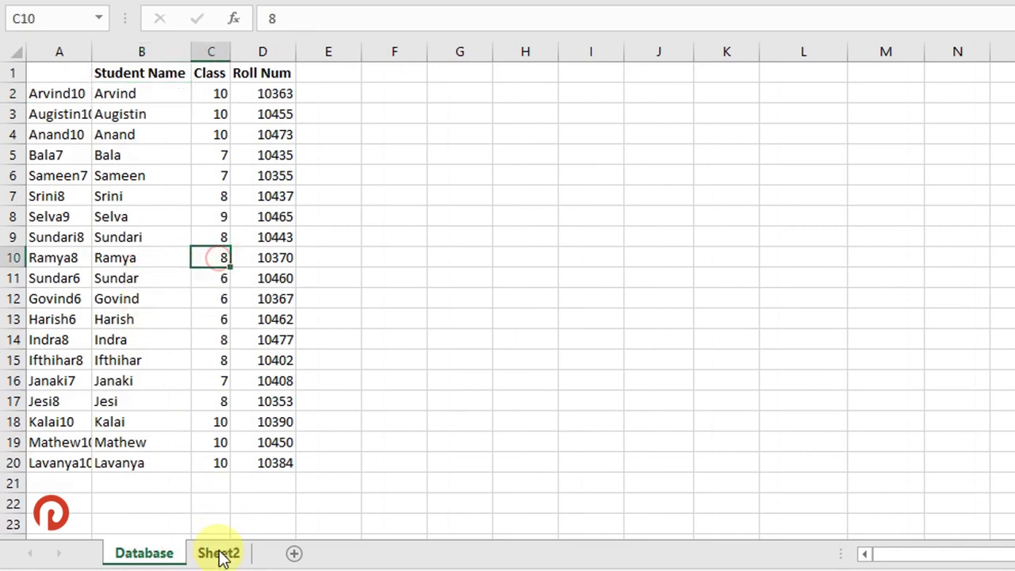
click(252, 261)
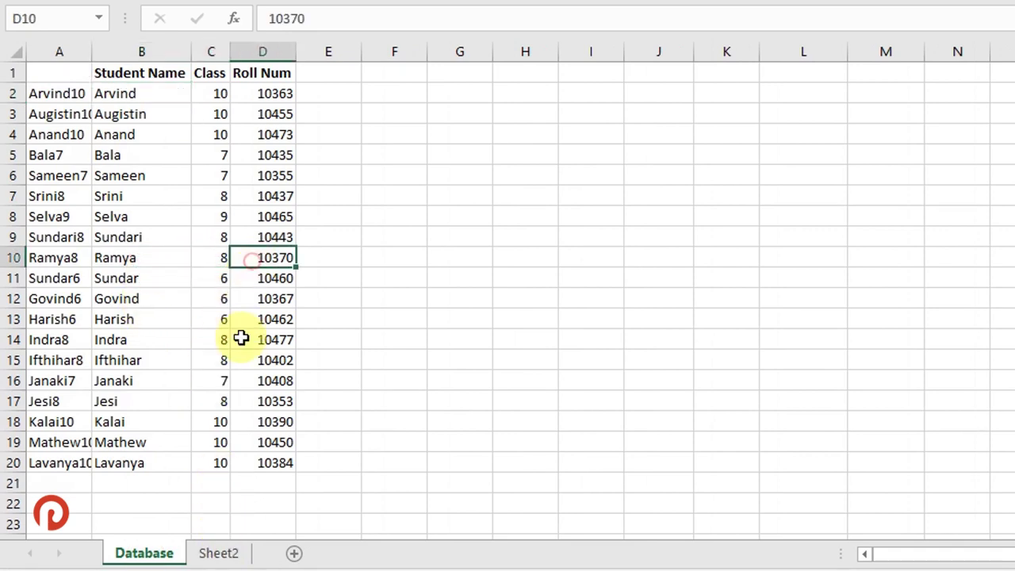
click(230, 554)
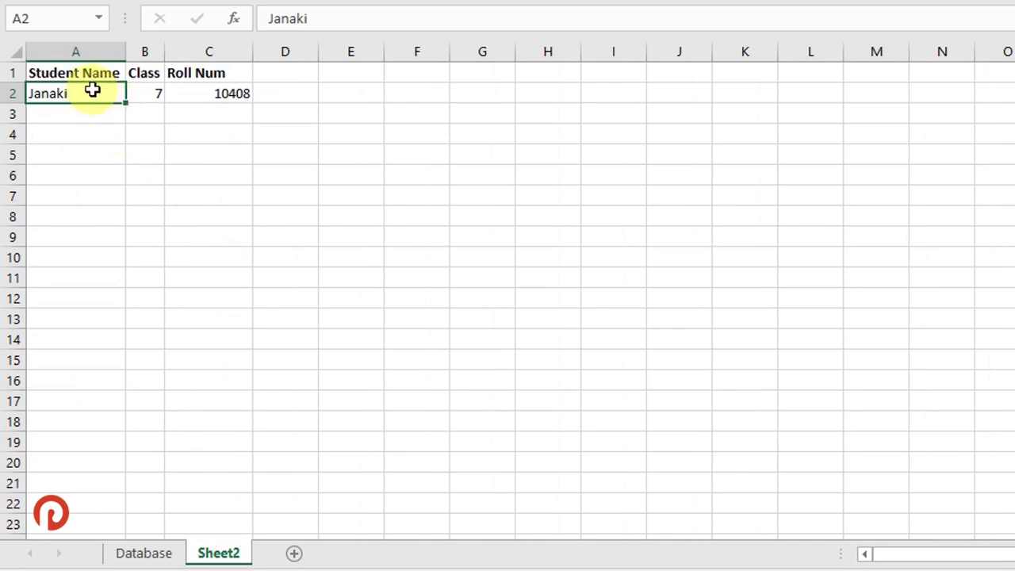
Replace A2 with the class 8 student's name and B2 with 8, so C2 returns 10370
text(y)
key(Tab)
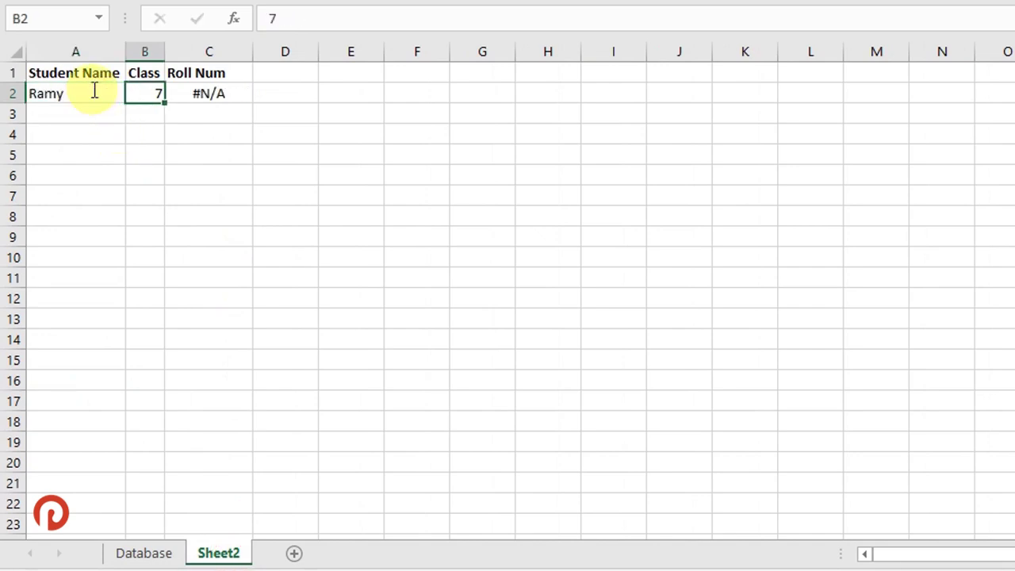
key(ctrl+Page_Up)
click(198, 555)
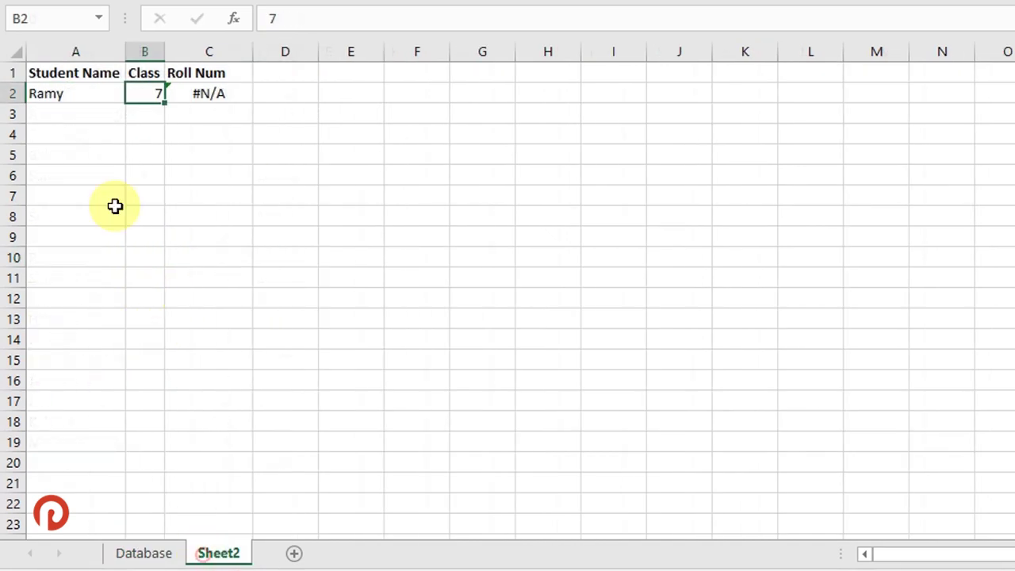
click(74, 93)
double_click(74, 94)
text(a)
key(Tab)
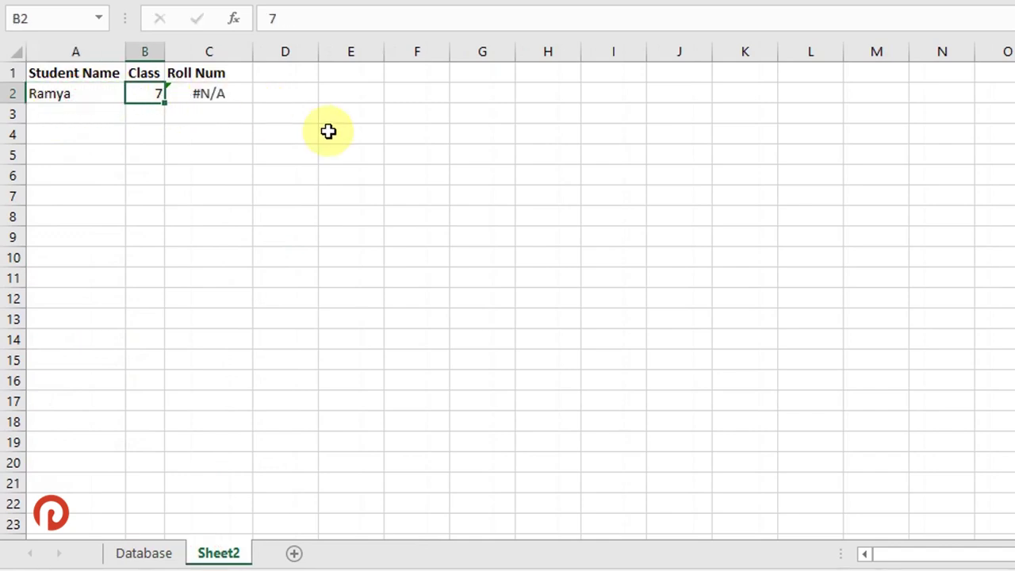
key(Tab)
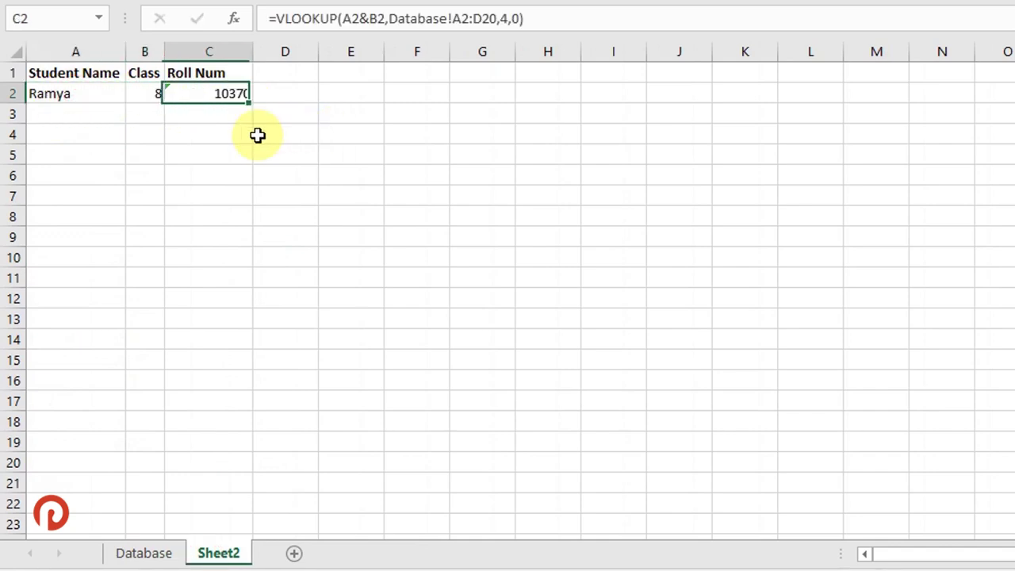
click(152, 94)
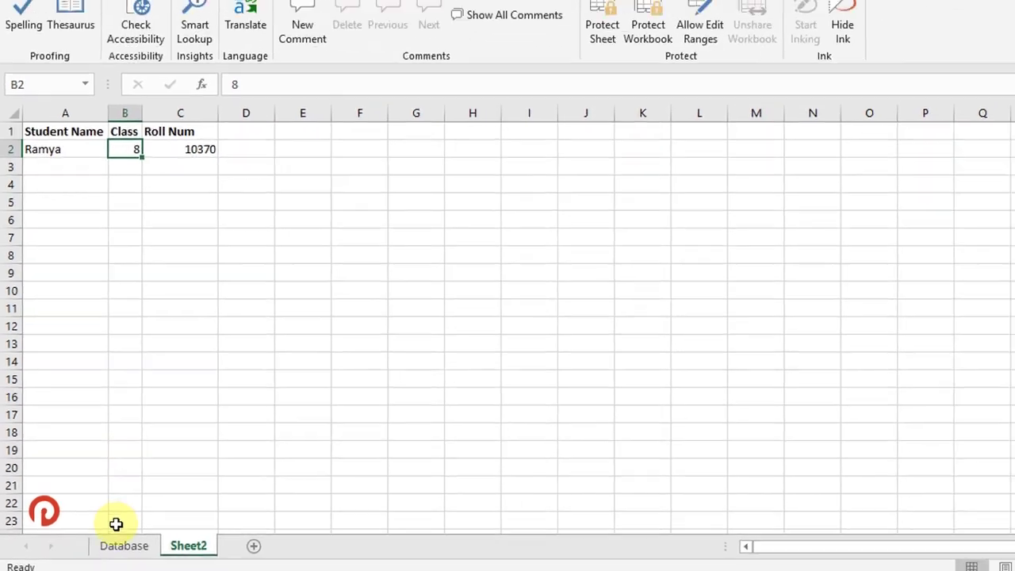
click(117, 547)
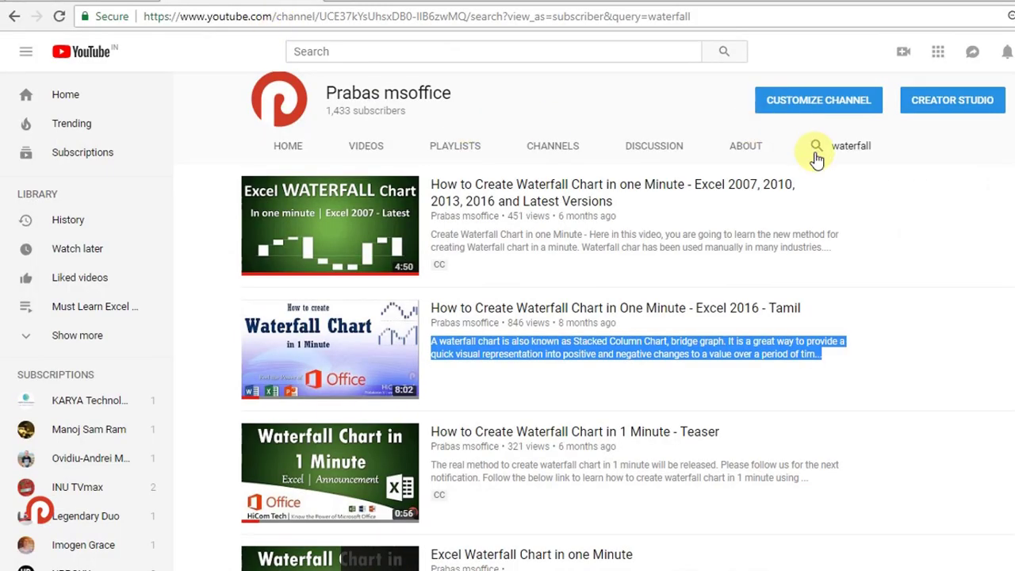
Search the YouTube channel's videos for vlookup and scroll through the results
scroll(817, 158, up, 2)
click(857, 306)
text(vlookup)
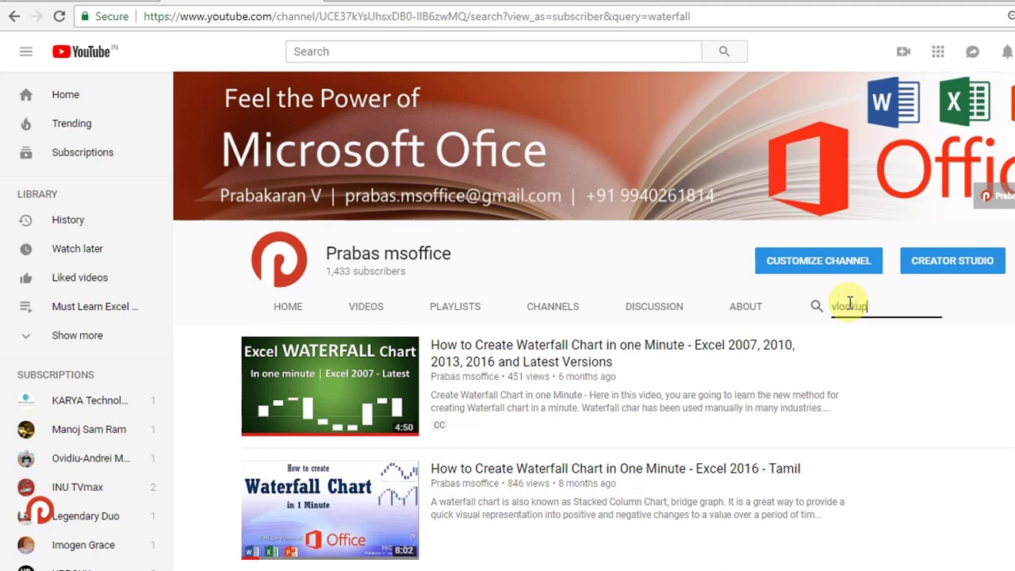
key(Return)
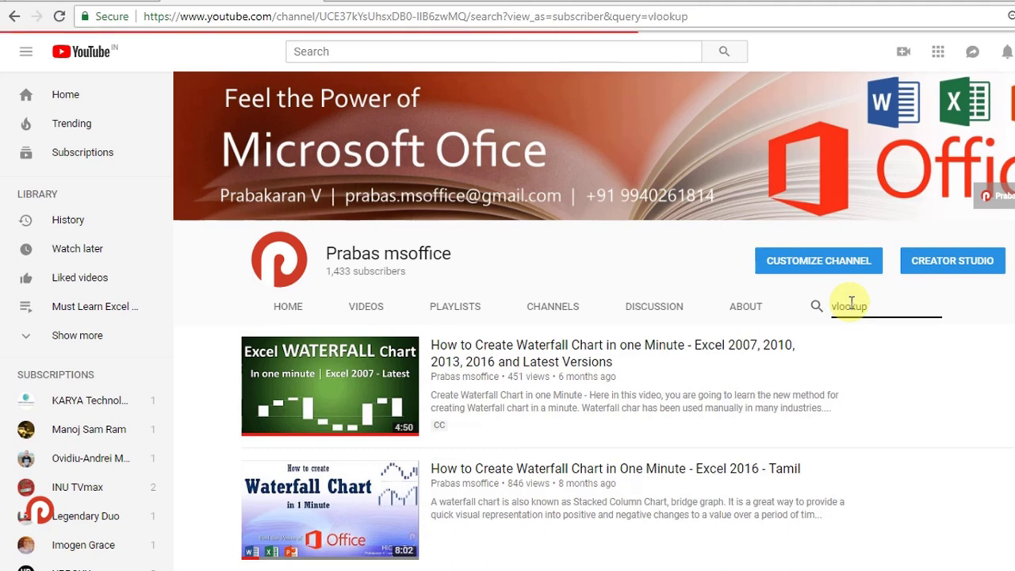
scroll(386, 361, down, 3)
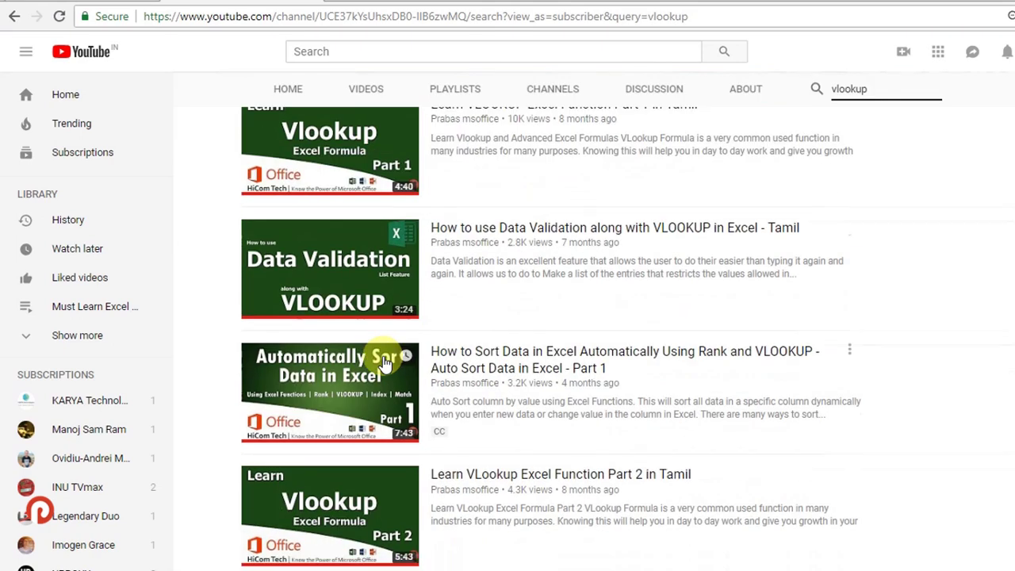
scroll(387, 361, down, 3)
scroll(379, 345, down, 2)
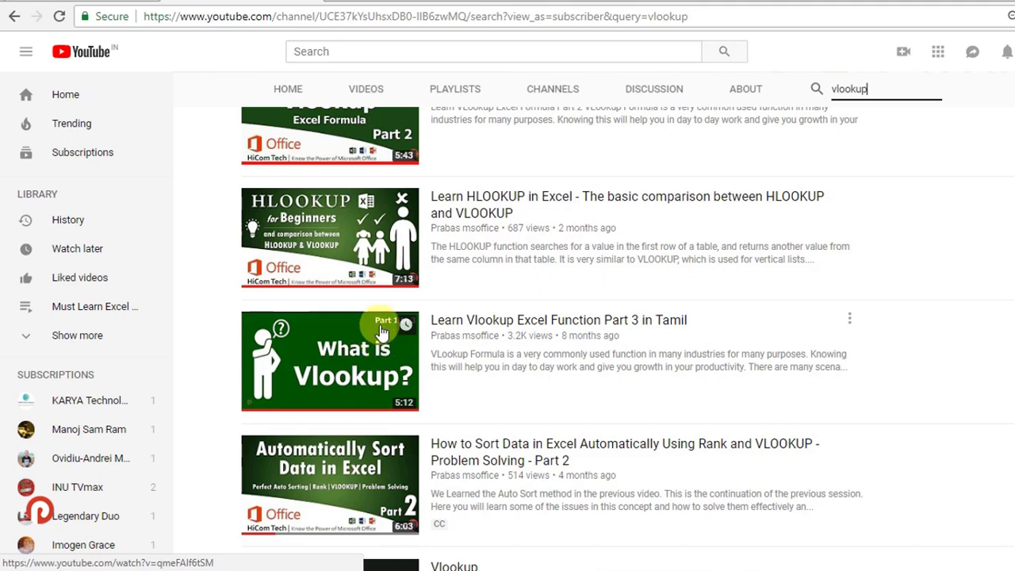
scroll(381, 349, up, 3)
scroll(324, 366, down, 1)
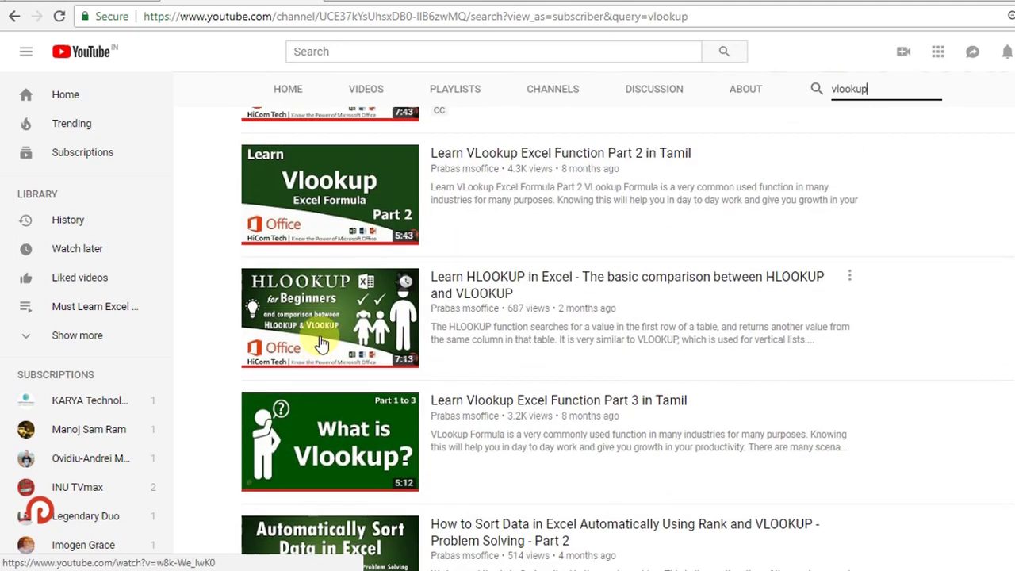
scroll(324, 366, up, 5)
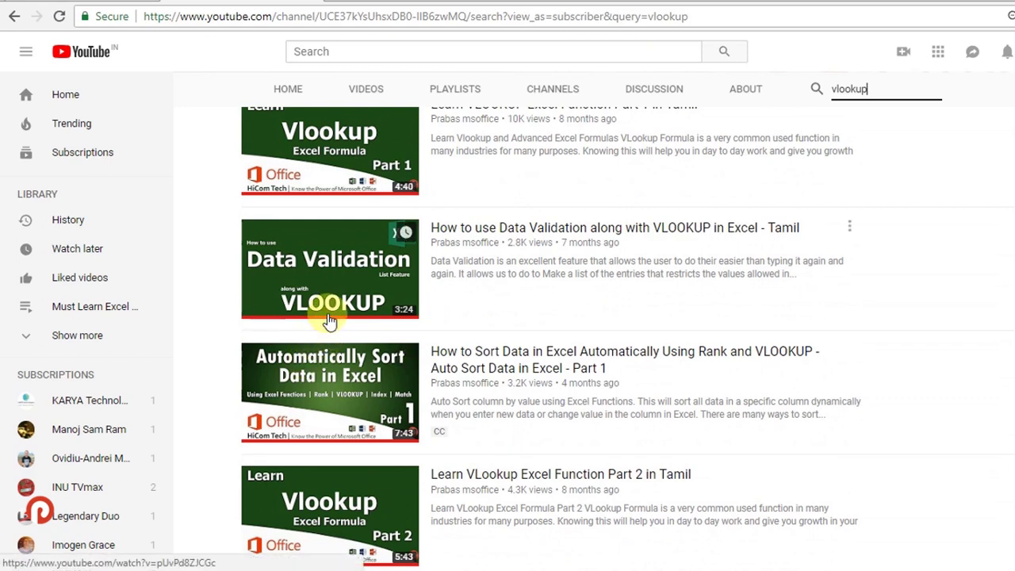
scroll(330, 320, up, 2)
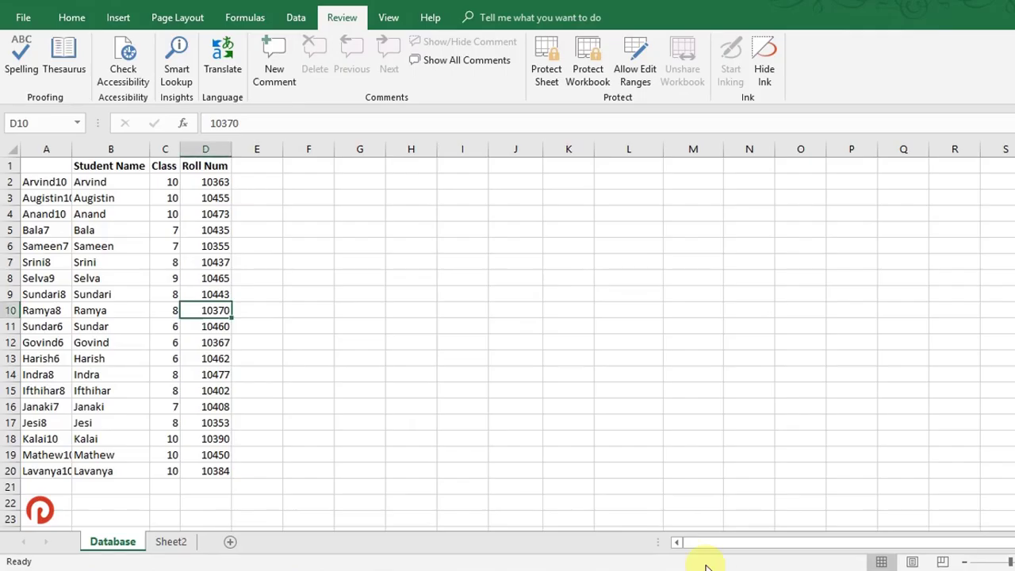
Select the Database range A1:D20, covering the helper column through Roll Num
drag(210, 170, 98, 473)
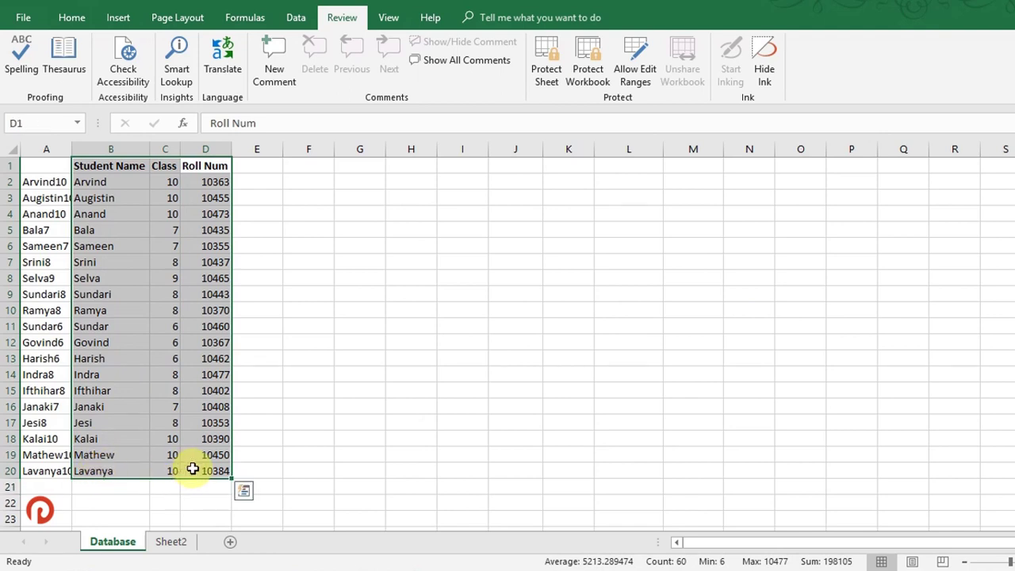
drag(202, 471, 33, 166)
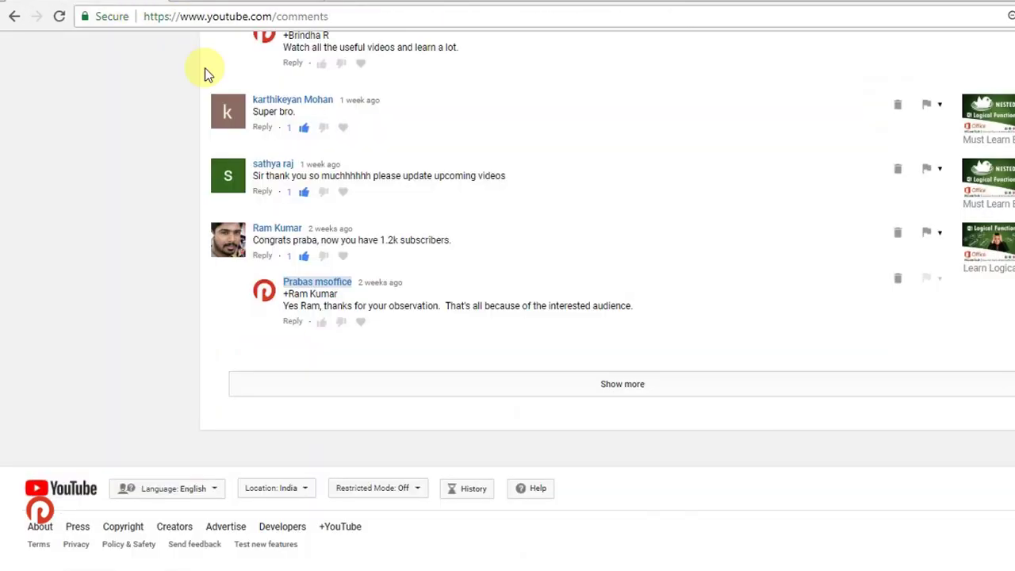
Scroll up through the YouTube video comments, highlighting two viewer comments along the way
scroll(356, 233, up, 2)
scroll(354, 241, up, 1)
scroll(356, 241, up, 4)
scroll(356, 241, up, 4)
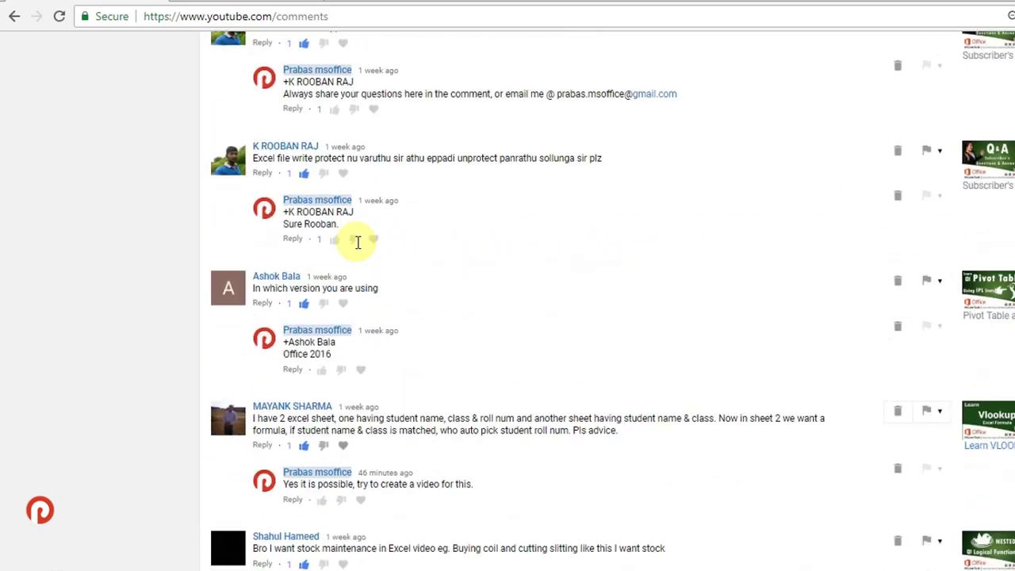
scroll(361, 249, up, 1)
triple_click(430, 216)
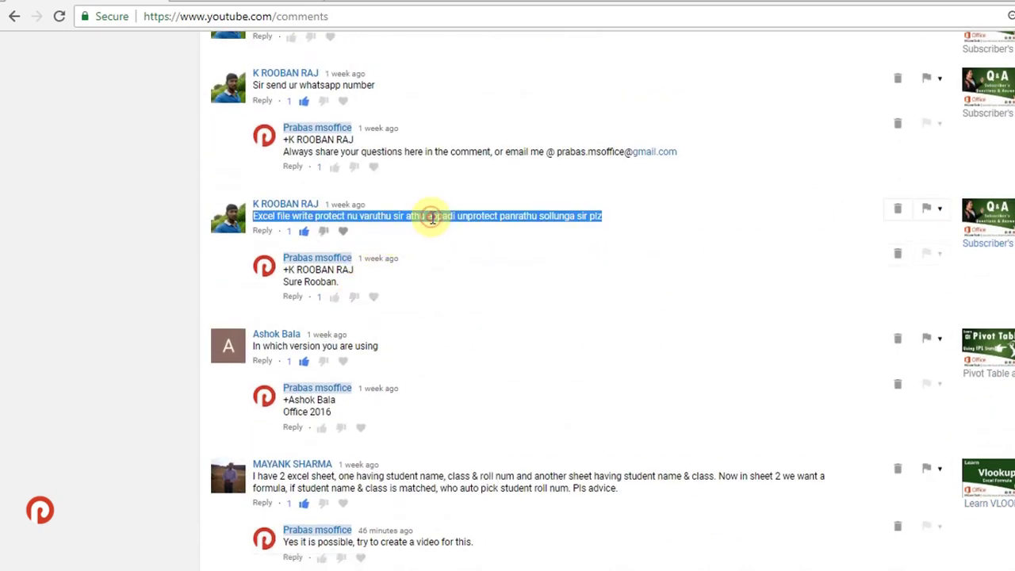
scroll(430, 226, up, 4)
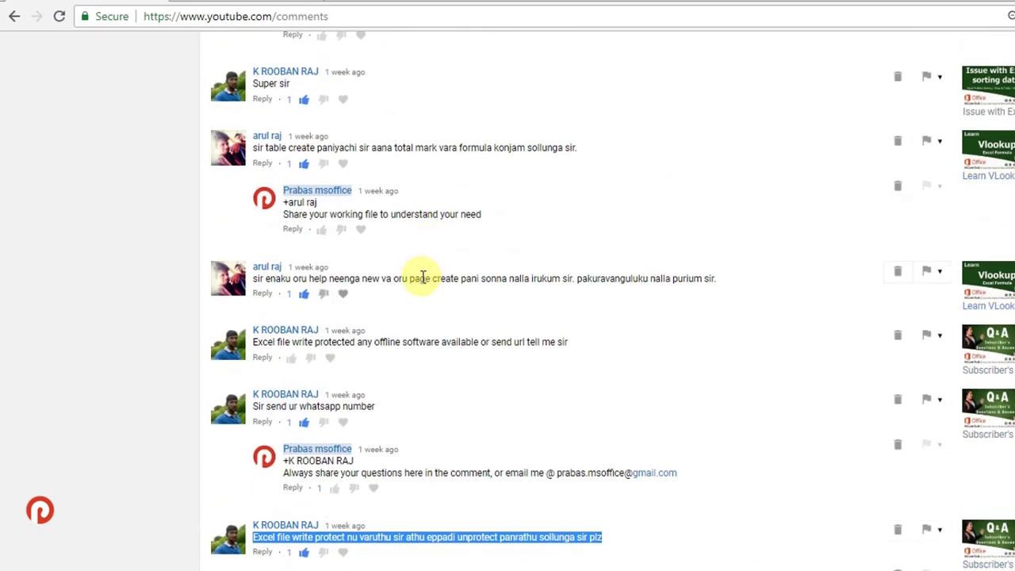
triple_click(421, 278)
scroll(423, 277, up, 1)
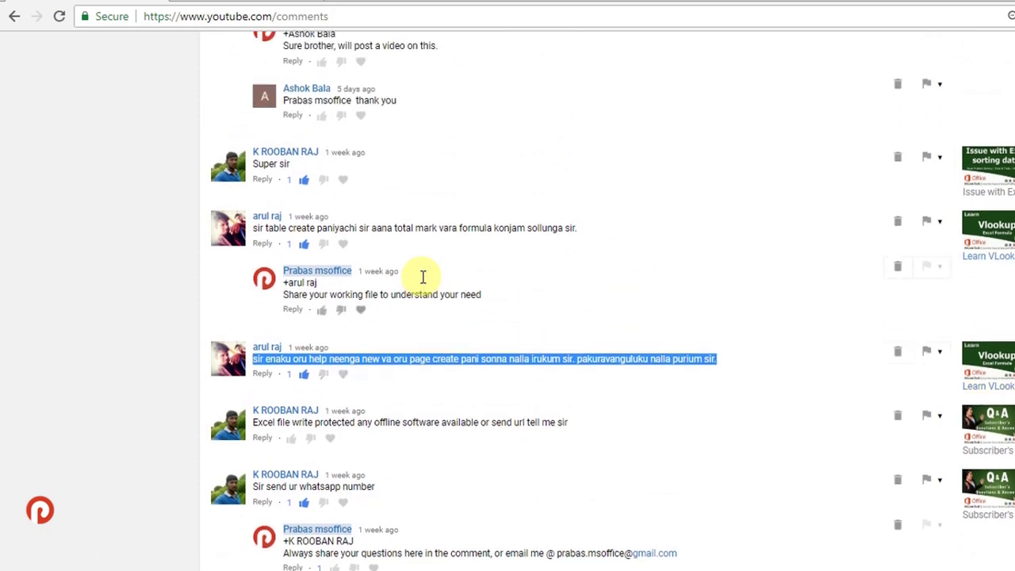
scroll(411, 289, up, 3)
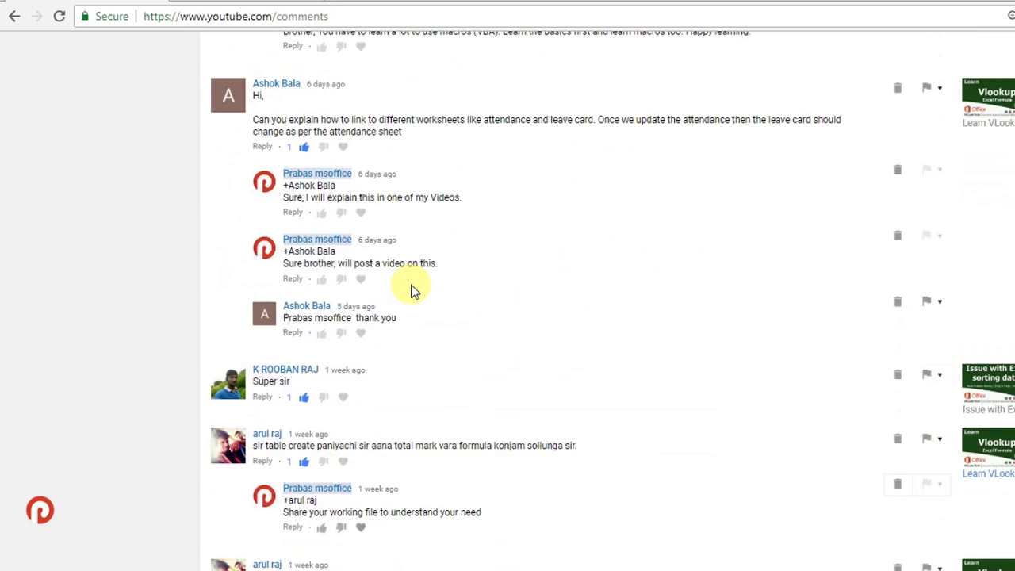
scroll(411, 289, up, 2)
scroll(410, 287, up, 1)
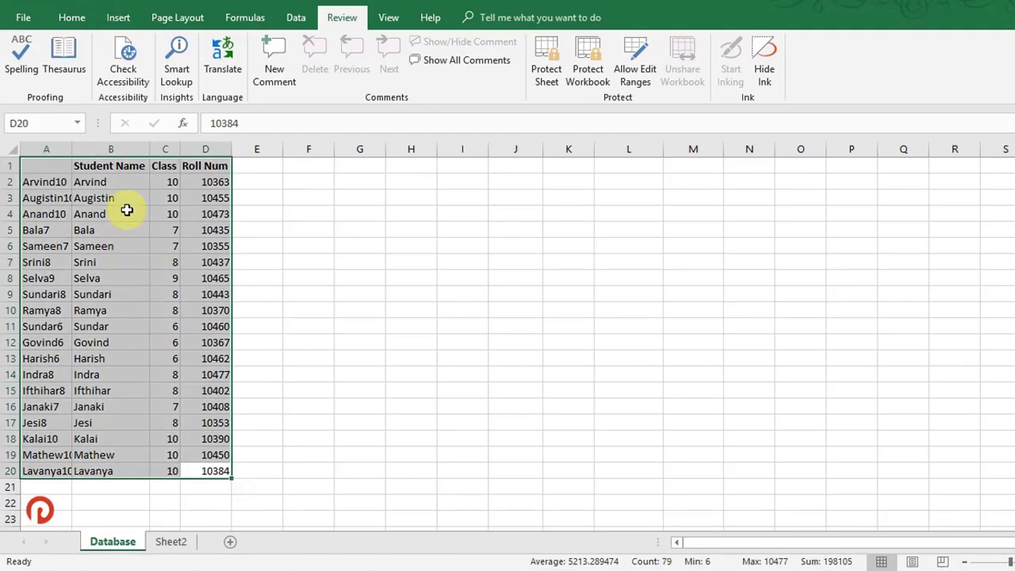
mouse_move(204, 165)
mouse_down()
mouse_move(190, 474)
mouse_move(13, 470)
mouse_up()
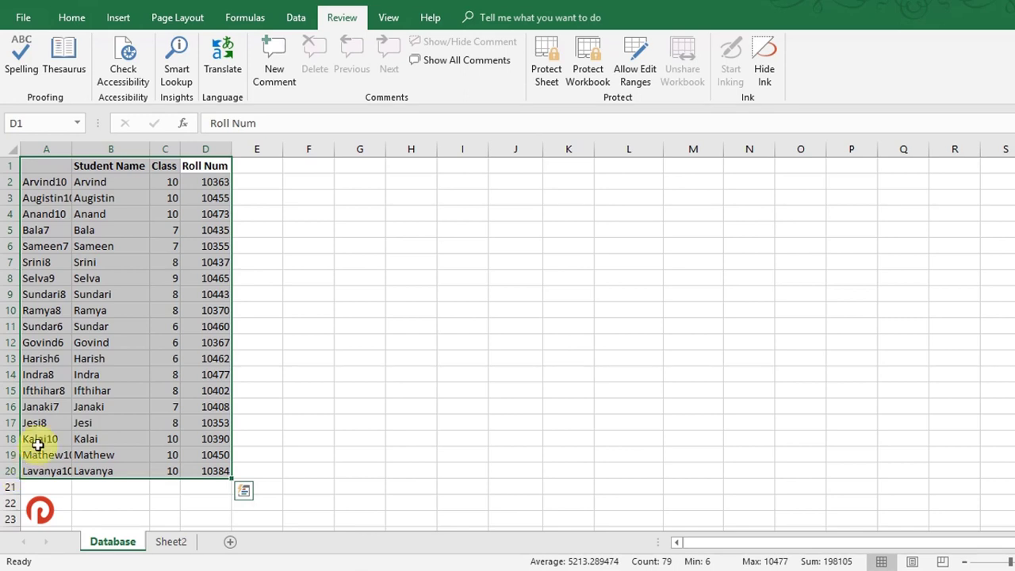